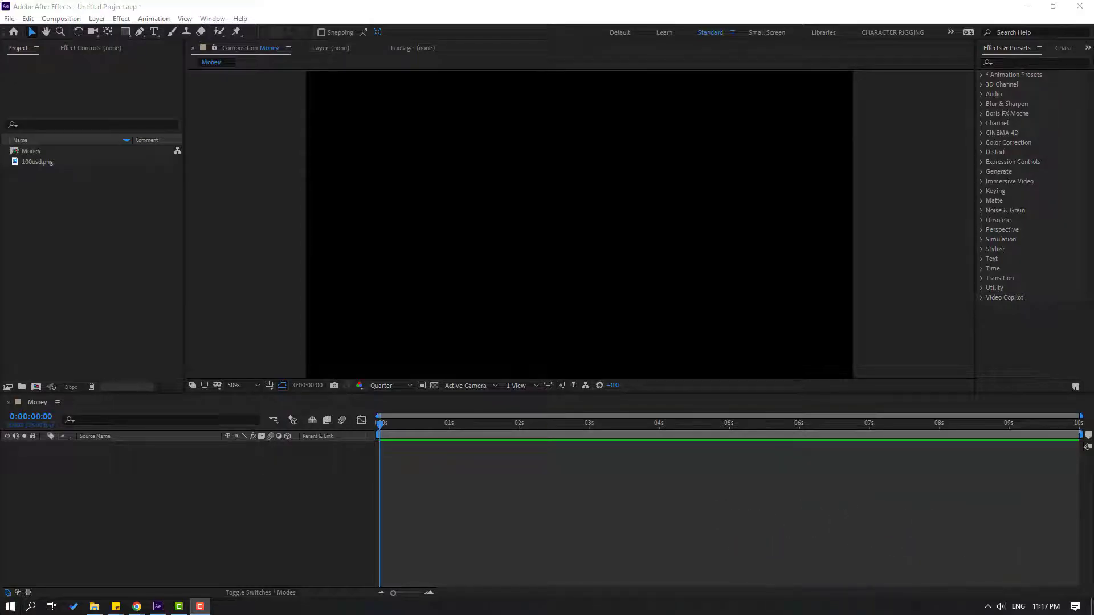
# Add 100usd.png from the Project panel as a layer in the Money composition.
pyautogui.click(33, 164)
pyautogui.moveTo(39, 162); pyautogui.dragTo(135, 450)
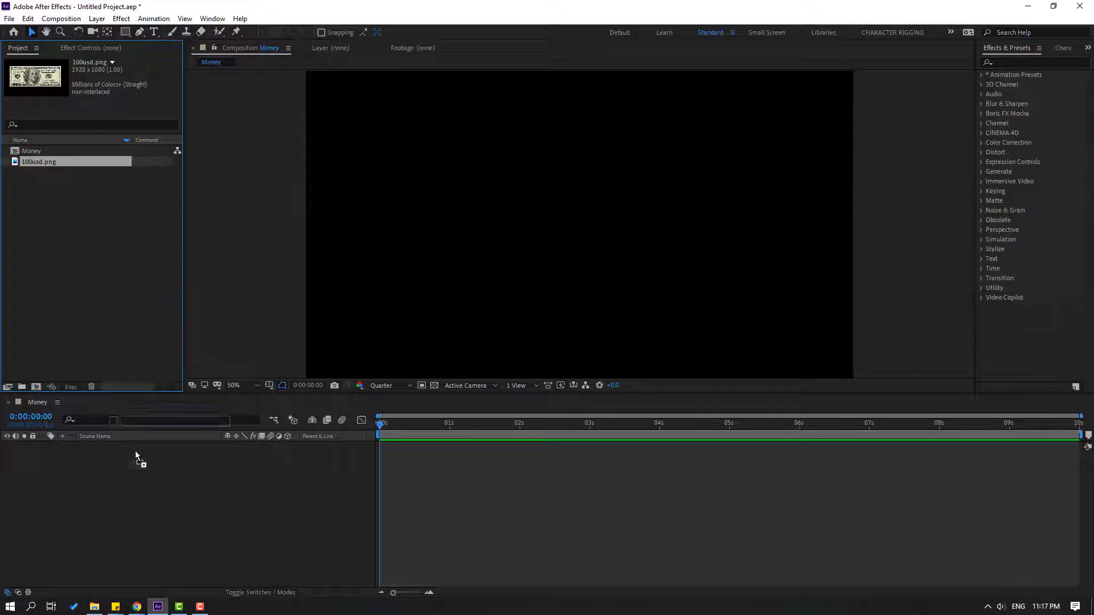
pyautogui.moveTo(132, 494); pyautogui.dragTo(132, 494)
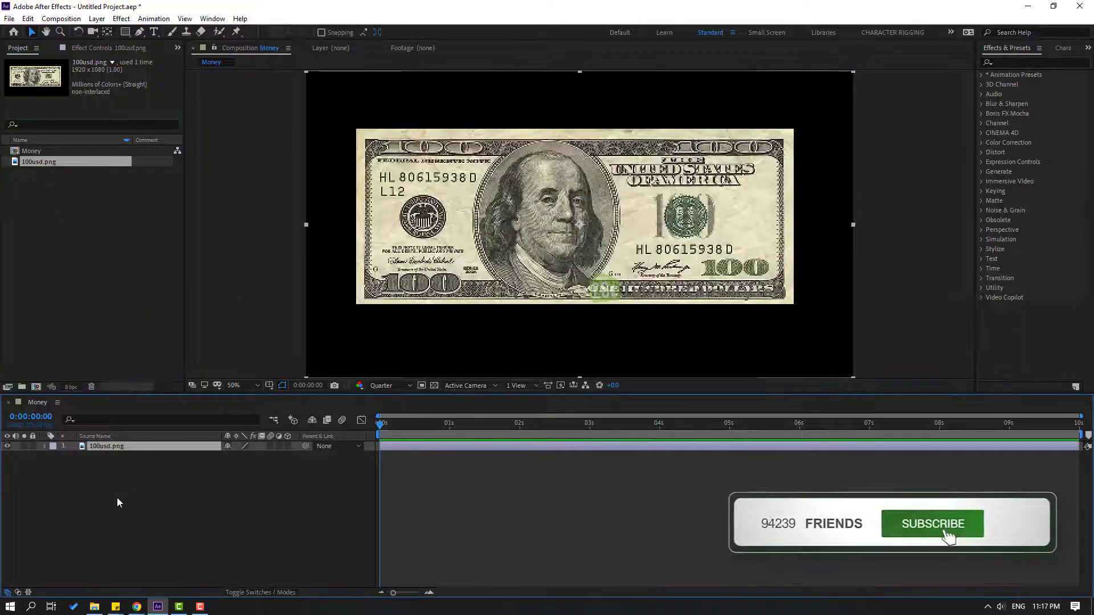
# Start pre-composing the 100usd.png layer.
pyautogui.click(94, 449)
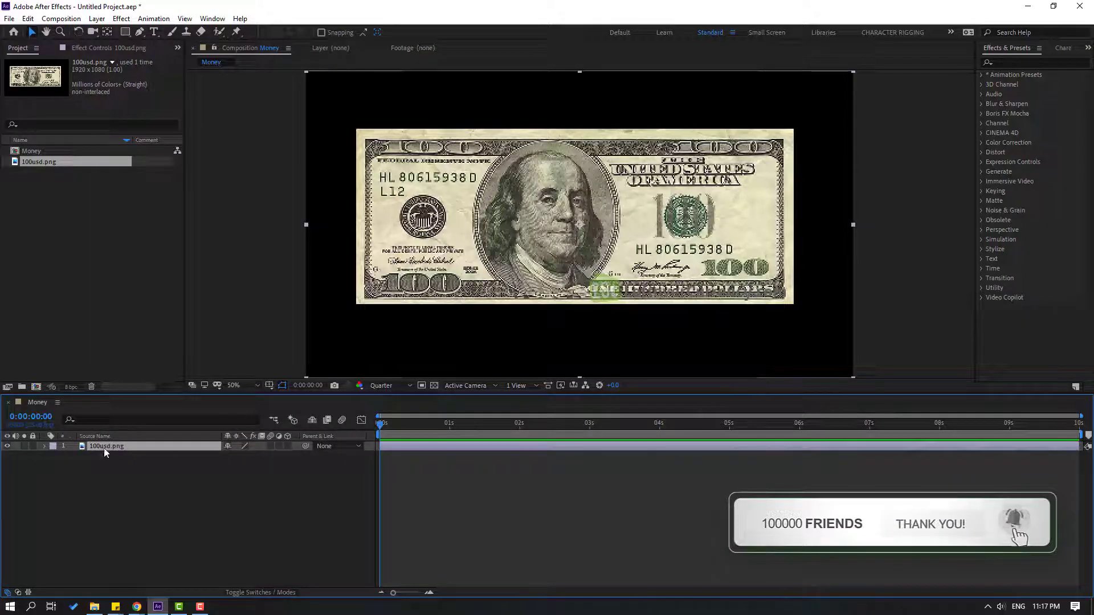
pyautogui.rightClick(104, 448)
pyautogui.click(153, 398)
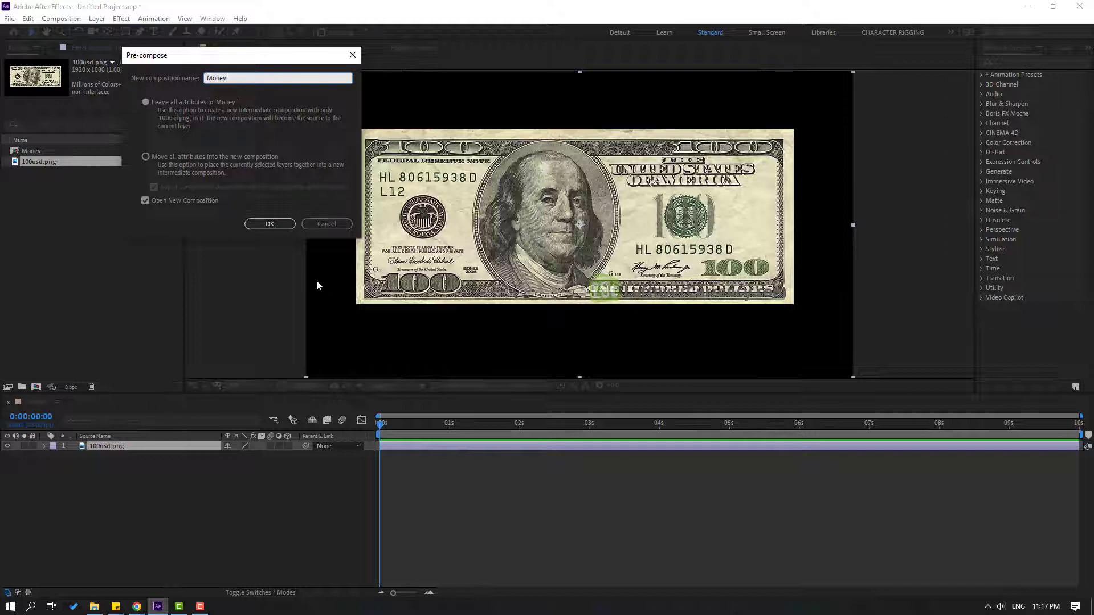
# Nest the bill in a new Money composition and resize it to 2223 × 1585 px.
pyautogui.click(289, 225)
pyautogui.rightClick(142, 510)
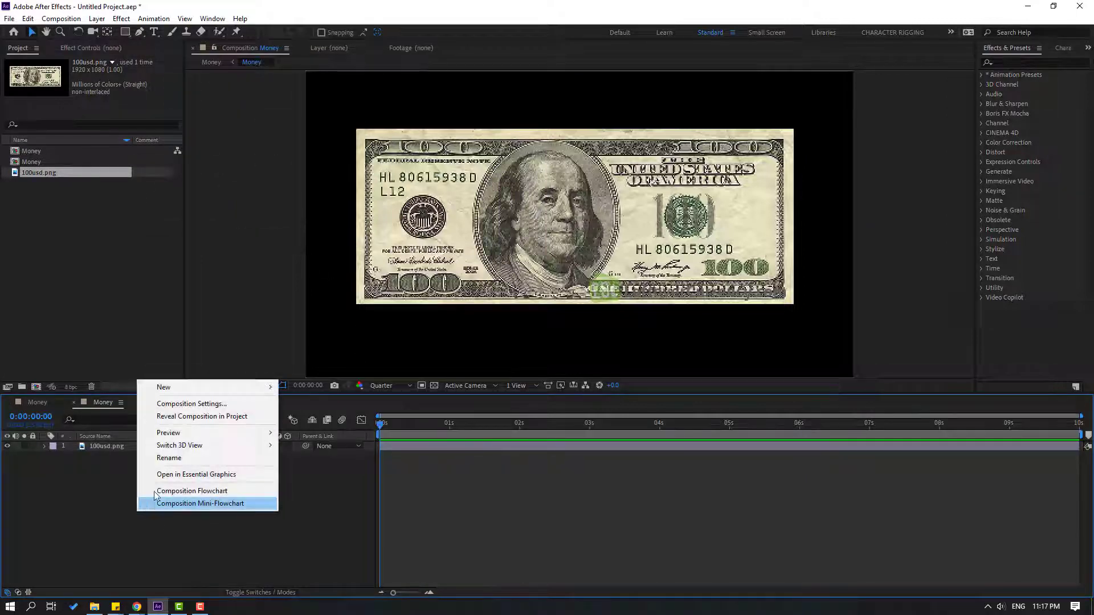
pyautogui.click(246, 404)
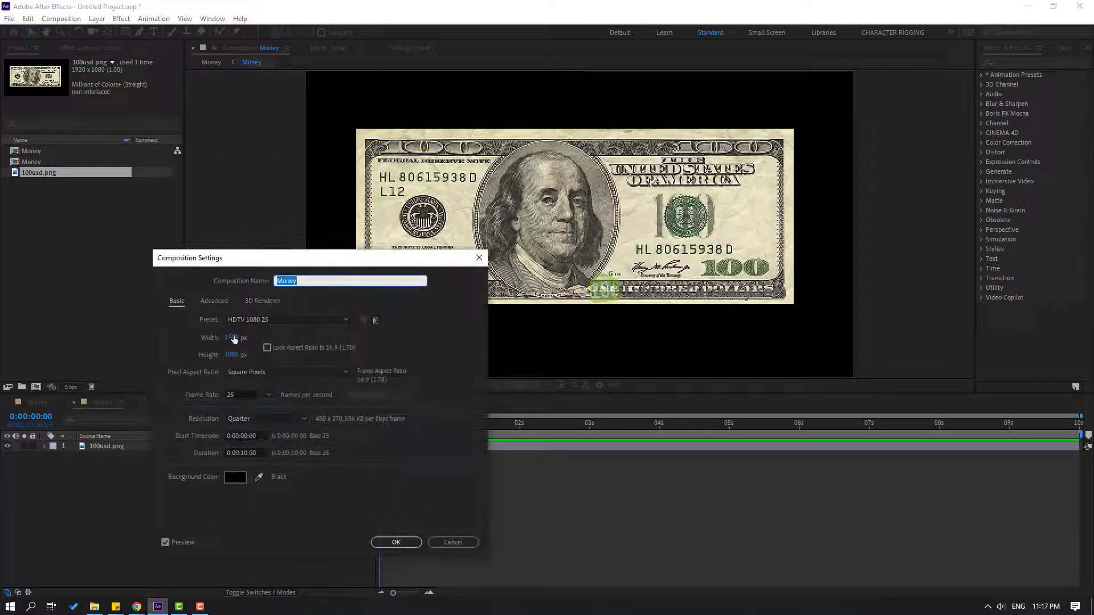
pyautogui.moveTo(231, 337); pyautogui.dragTo(405, 337)
pyautogui.moveTo(230, 355); pyautogui.dragTo(539, 282)
pyautogui.click(397, 541)
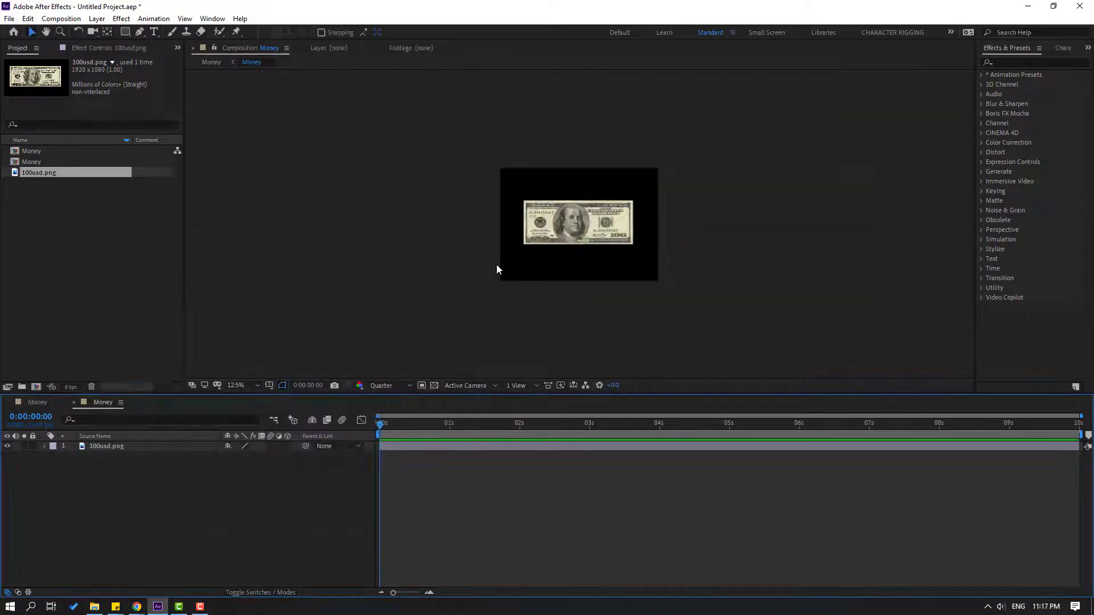
# Add a starting Rotation keyframe at 0s on the 100usd.png layer.
pyautogui.click(102, 448)
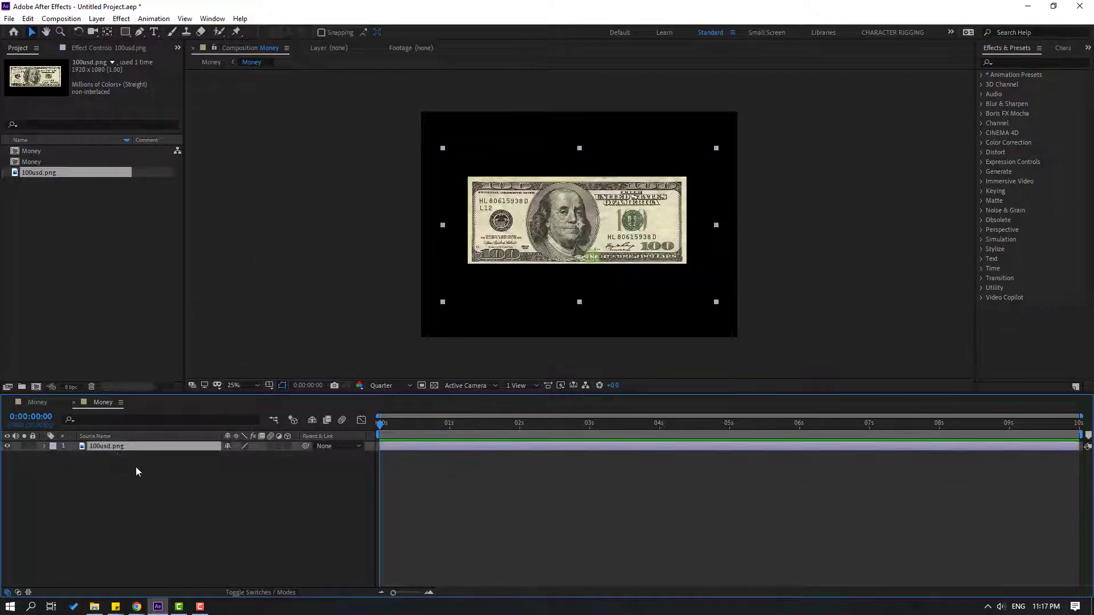
pyautogui.press('r')
pyautogui.click(72, 458)
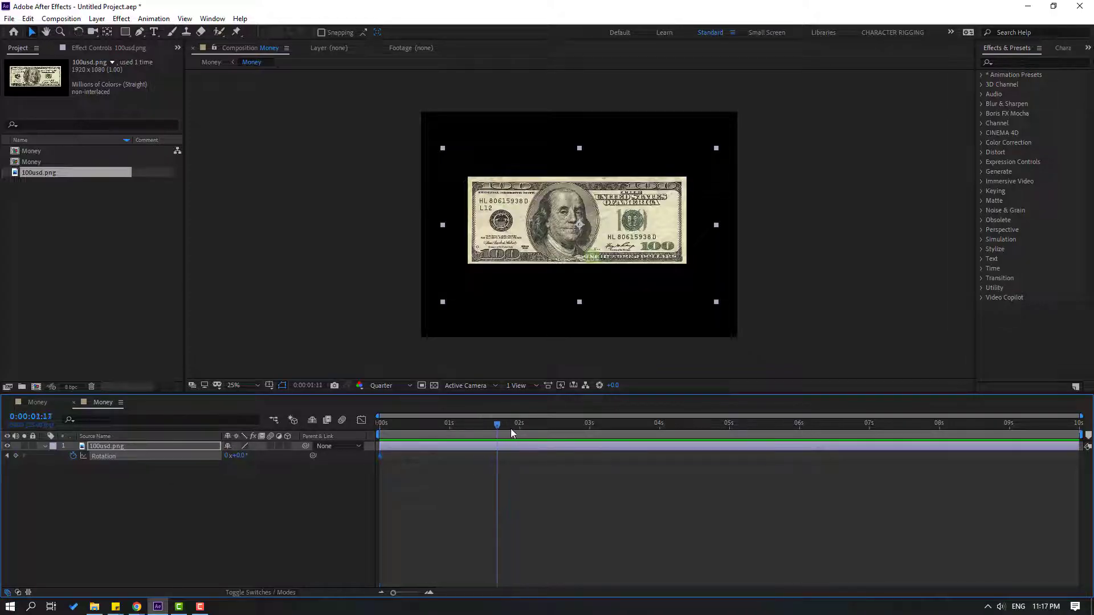
# End the work area at 5s, set Rotation to 2 full turns there, and preview.
pyautogui.moveTo(733, 429); pyautogui.dragTo(730, 430)
pyautogui.press('n')
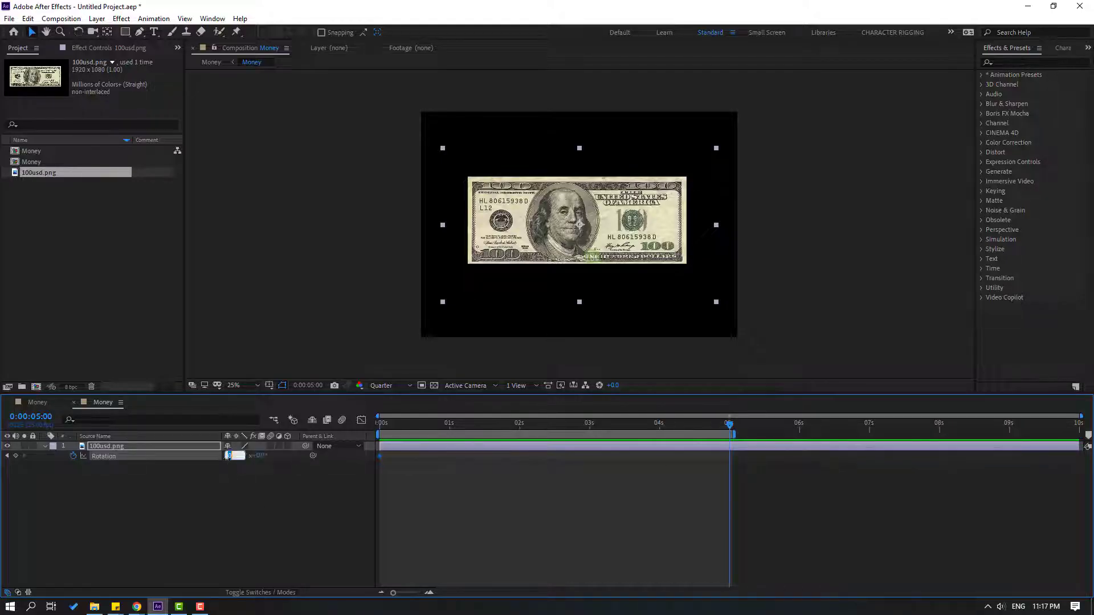
pyautogui.write('2')
pyautogui.press('Return')
pyautogui.press('space')
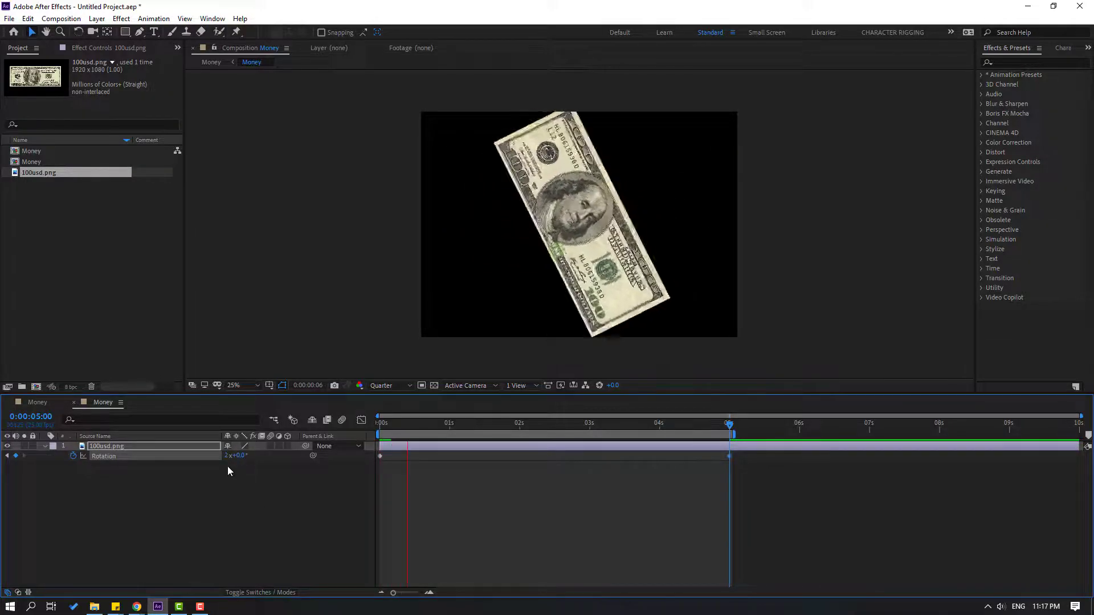
pyautogui.click(414, 433)
pyautogui.moveTo(415, 433); pyautogui.dragTo(419, 433)
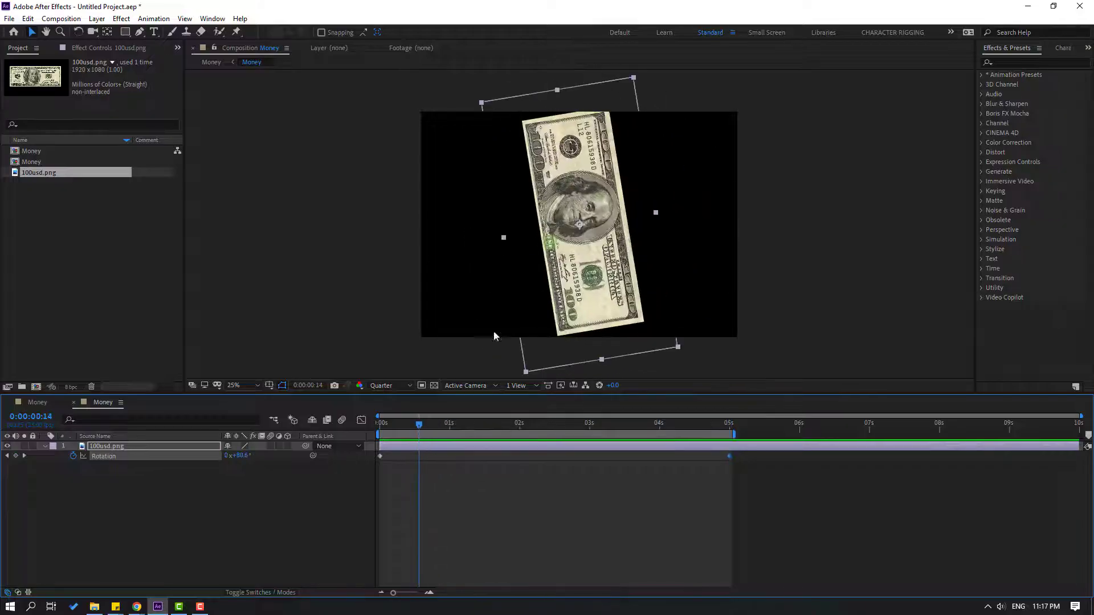
# Change the nested Money composition height to 1741 px and preview the spinning bill.
pyautogui.rightClick(135, 525)
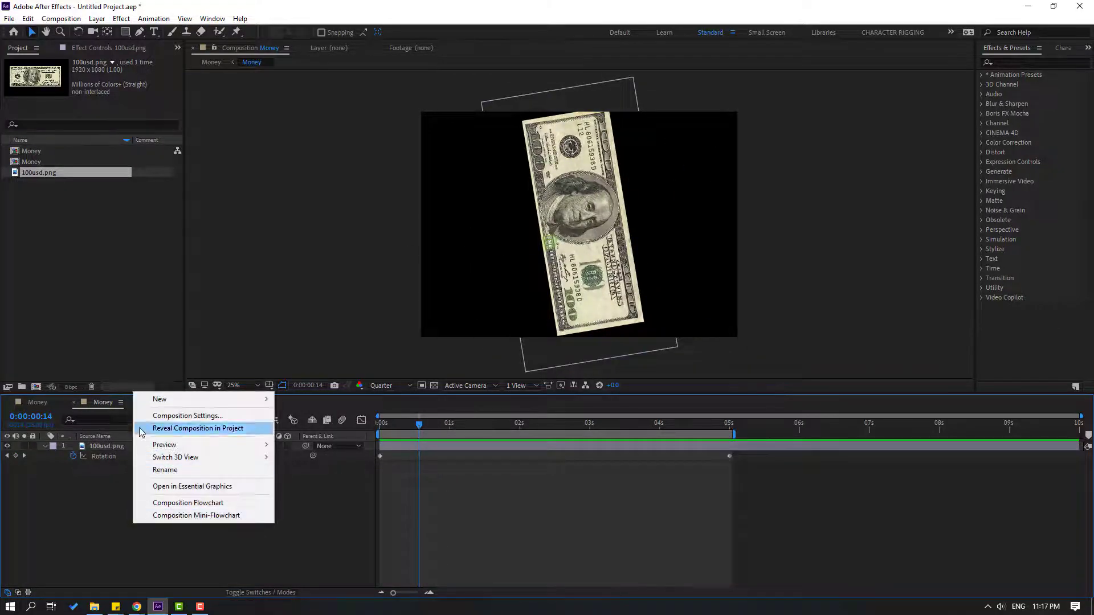
pyautogui.click(186, 416)
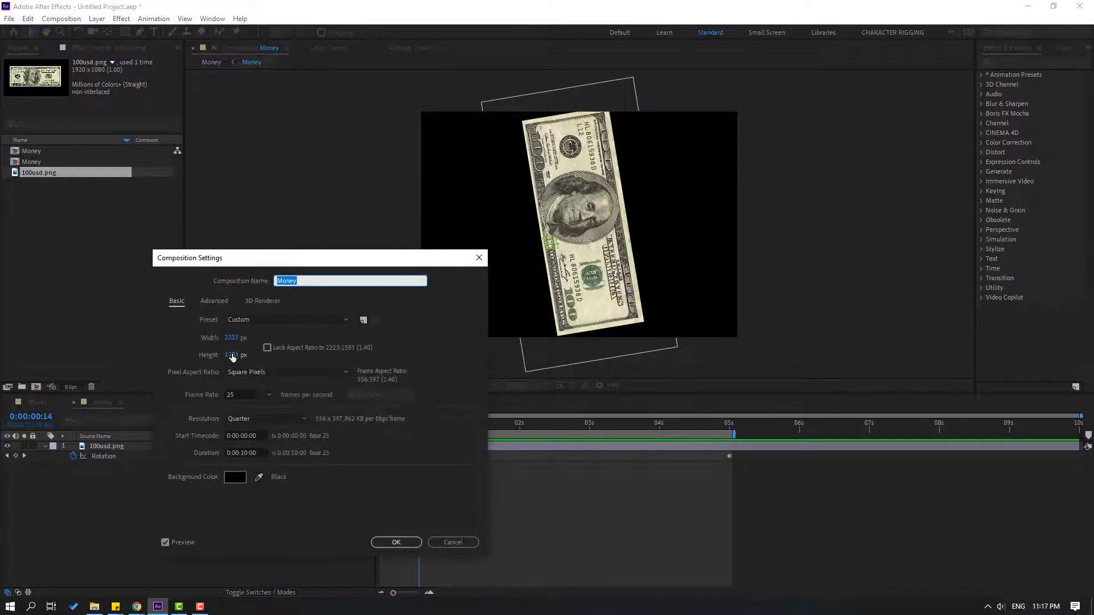
pyautogui.moveTo(232, 357); pyautogui.dragTo(367, 504)
pyautogui.click(395, 542)
pyautogui.press('space')
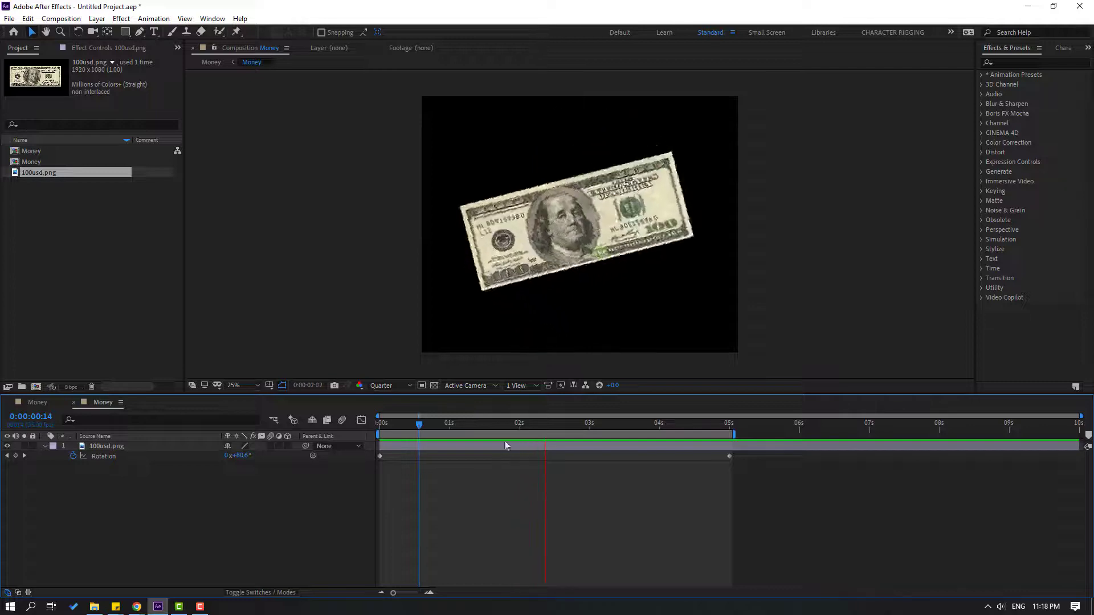
pyautogui.press('space')
# In the outer Money composition, scale the nested bill layer to 52%.
pyautogui.click(37, 402)
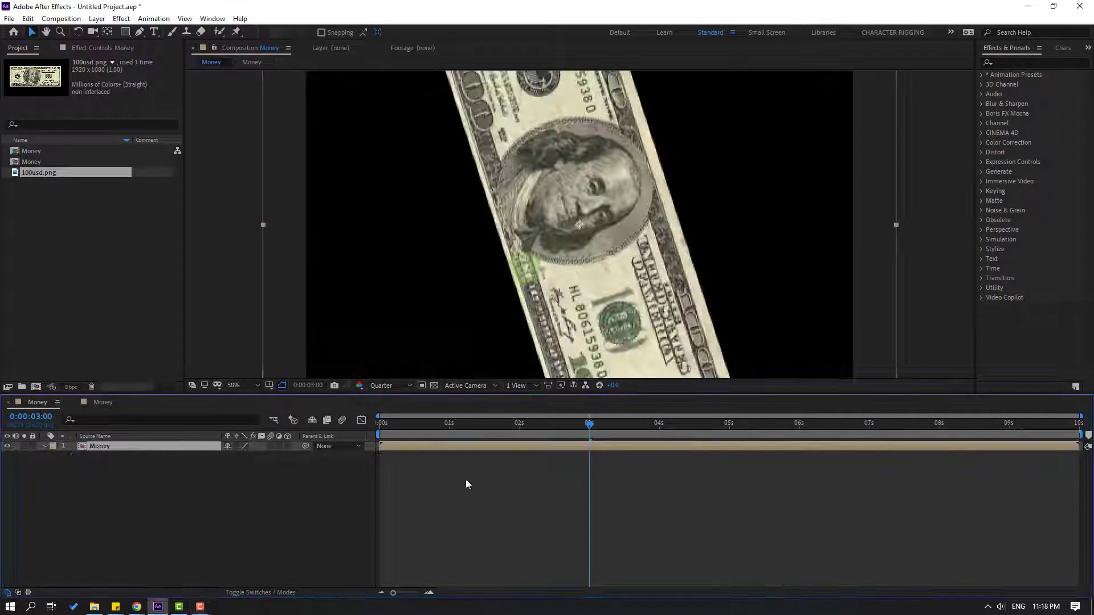
pyautogui.moveTo(502, 427); pyautogui.dragTo(463, 427)
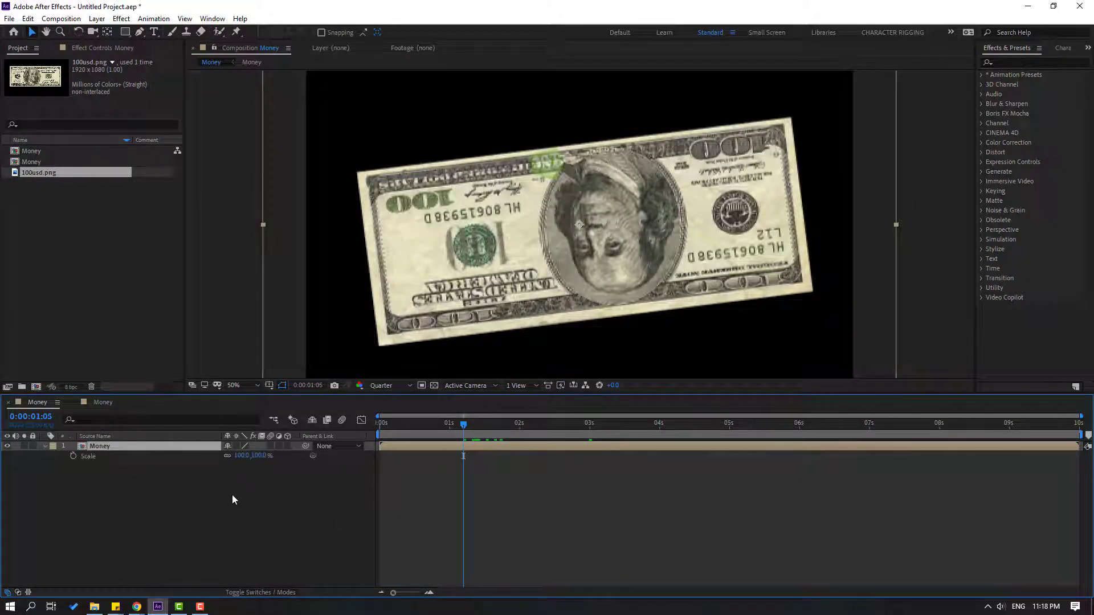
pyautogui.moveTo(241, 464); pyautogui.dragTo(214, 463)
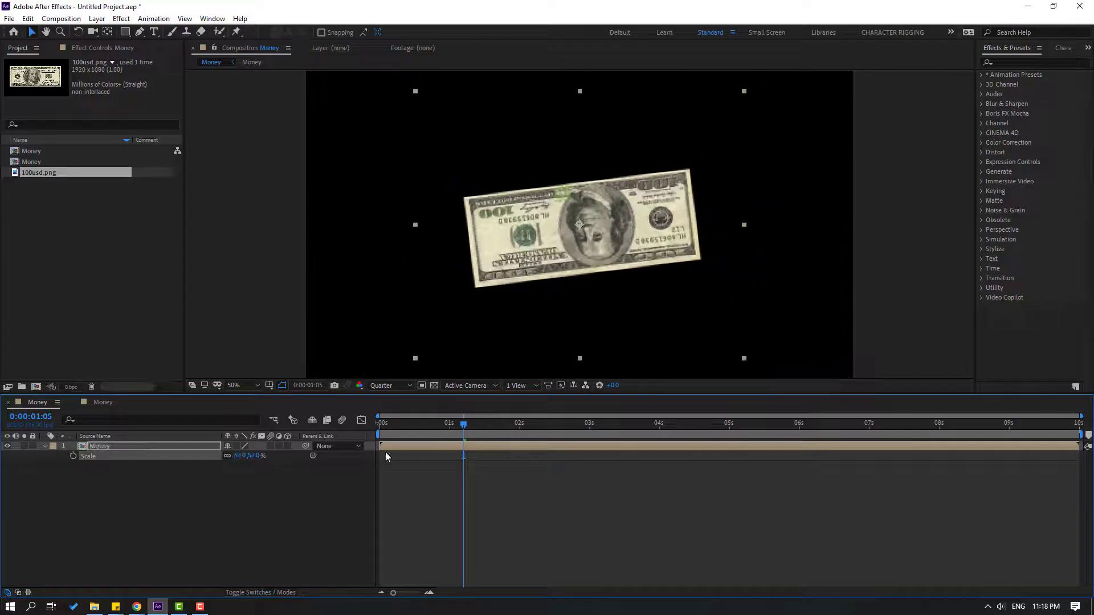
# At 0s, keyframe the bill's Position off the left edge at -400, 540.
pyautogui.click(382, 435)
pyautogui.moveTo(383, 433); pyautogui.dragTo(331, 448)
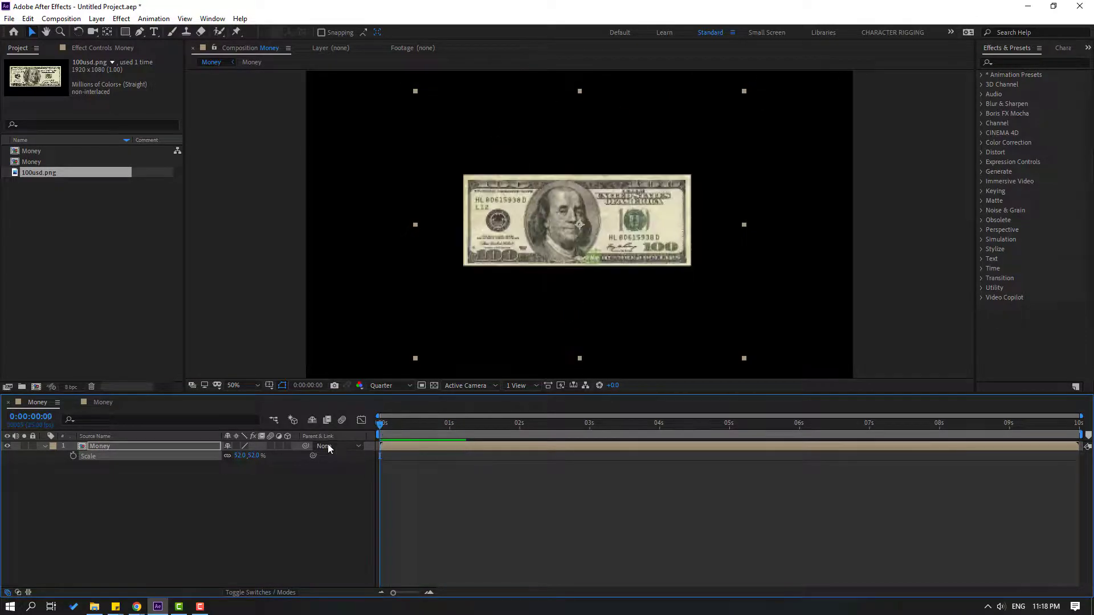
pyautogui.press('p')
pyautogui.moveTo(234, 455); pyautogui.dragTo(162, 462)
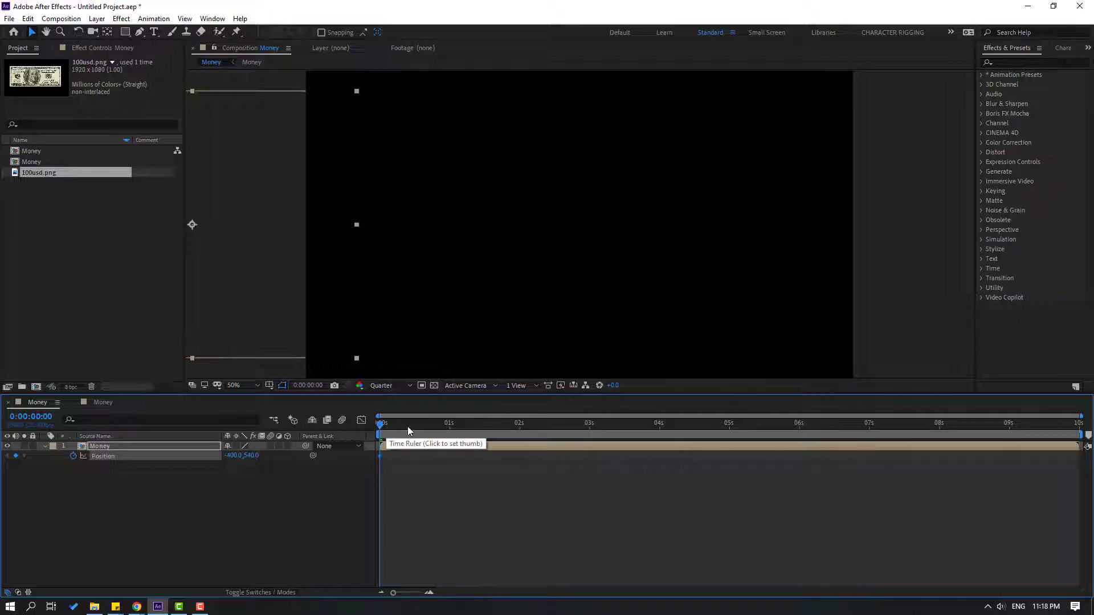
# At 1:20, center the bill at X 1018, scale it to 25%, then push it off-screen right to X 2085.
pyautogui.moveTo(386, 431); pyautogui.dragTo(506, 431)
pyautogui.moveTo(233, 456); pyautogui.dragTo(415, 459)
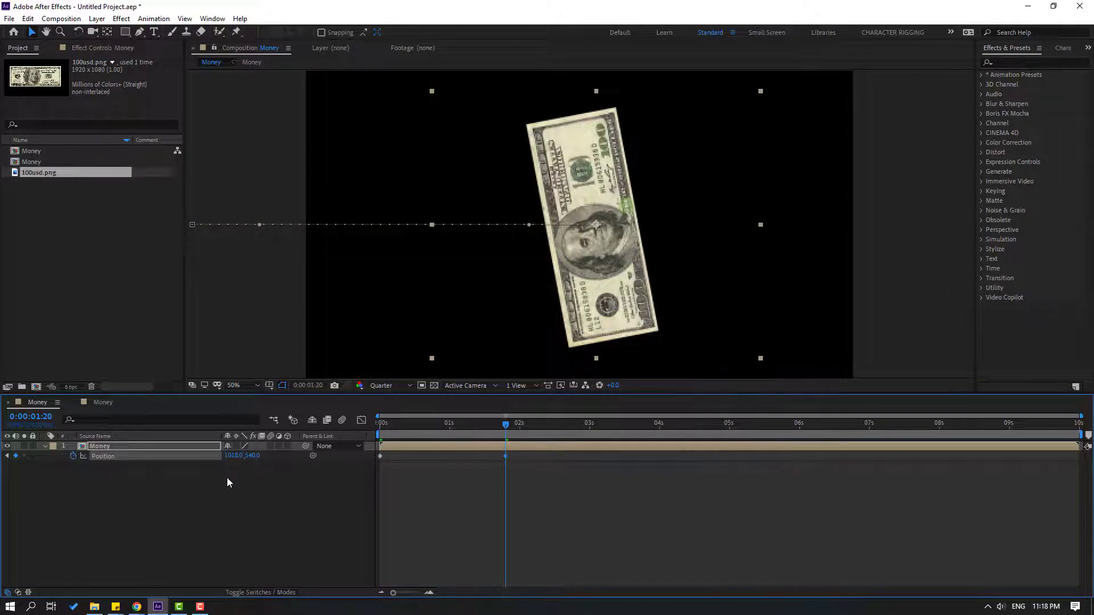
pyautogui.press('s')
pyautogui.moveTo(239, 455)
pyautogui.mouseDown()
pyautogui.moveTo(216, 456)
pyautogui.moveTo(229, 456)
pyautogui.mouseUp()
pyautogui.press('p')
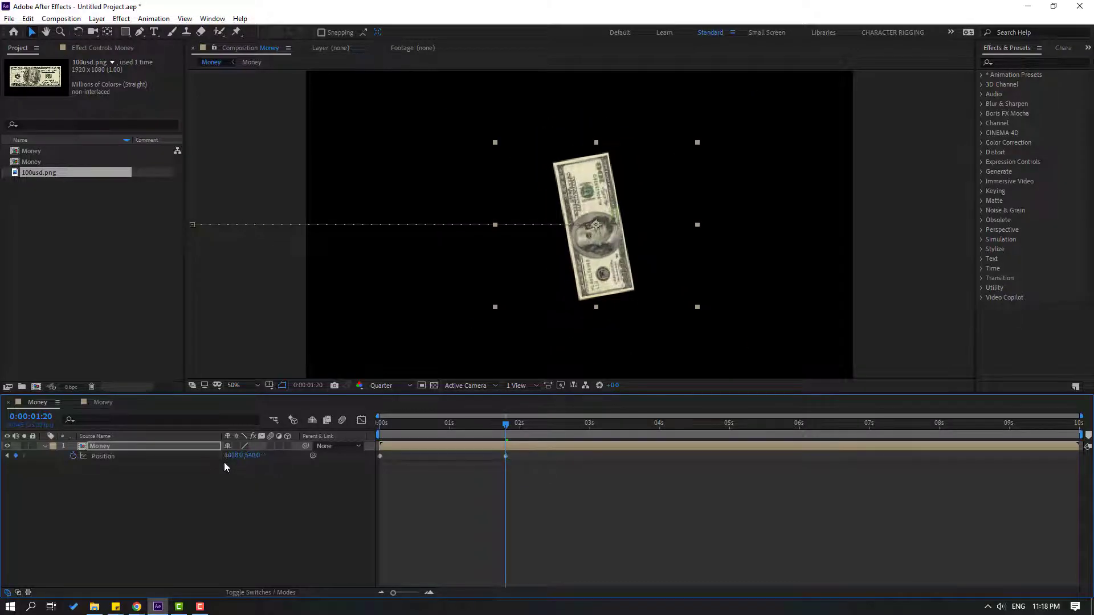
pyautogui.moveTo(231, 456); pyautogui.dragTo(825, 444)
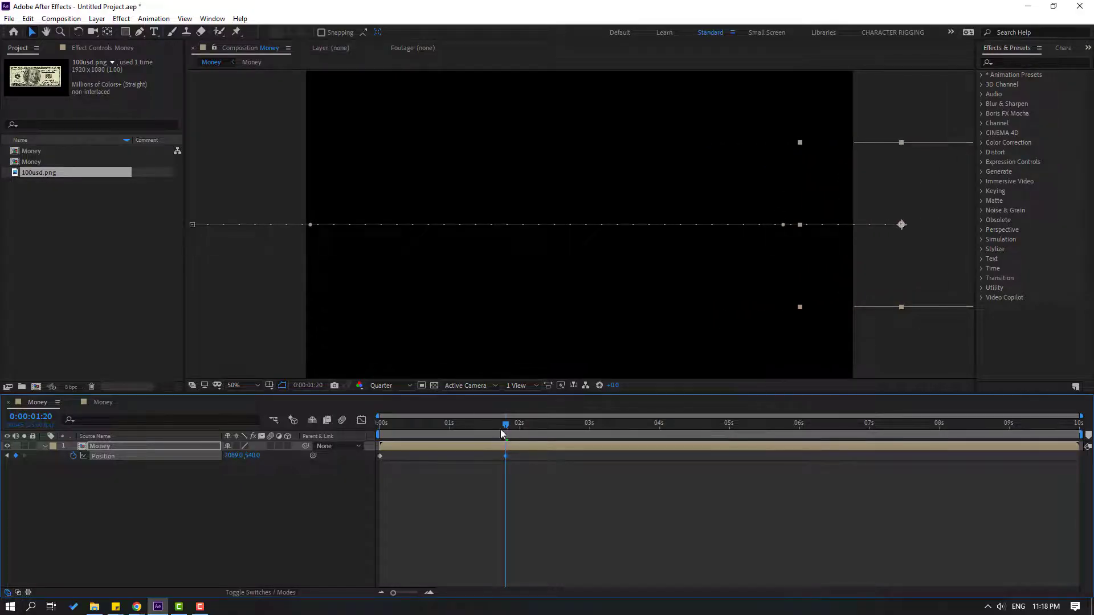
# Nudge the start position closer to the frame, move the end keyframe to 4s, and preview.
pyautogui.moveTo(500, 433); pyautogui.dragTo(375, 438)
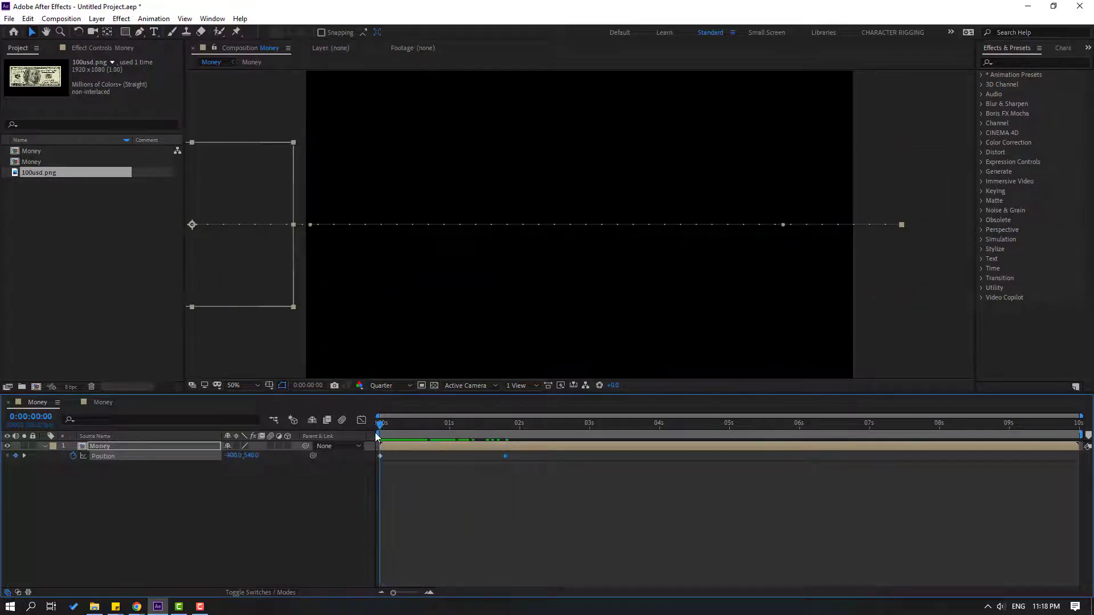
pyautogui.moveTo(235, 456); pyautogui.dragTo(271, 456)
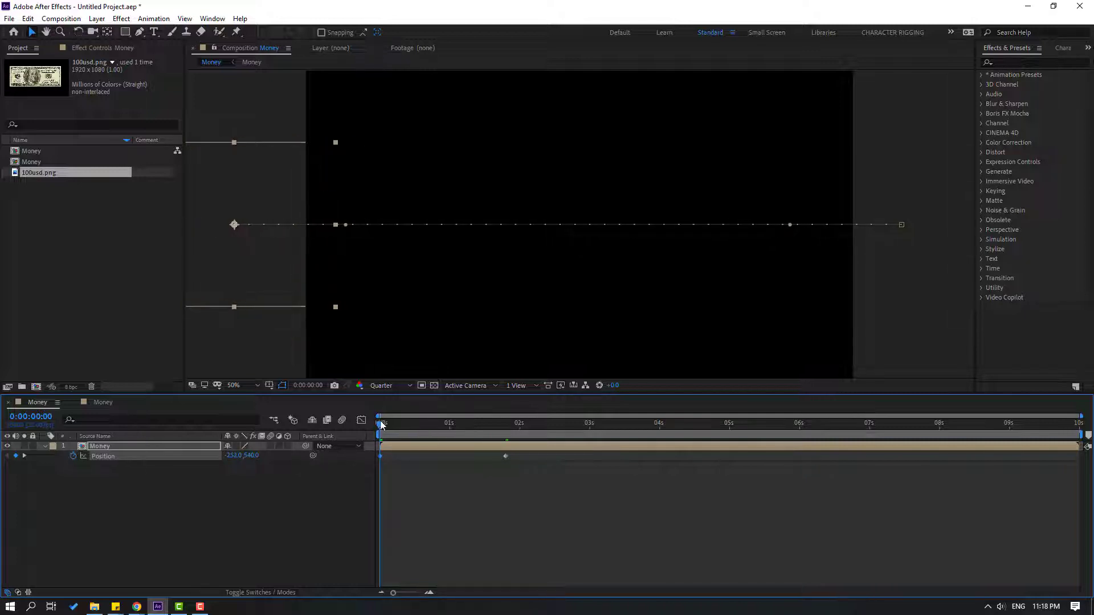
pyautogui.moveTo(382, 425); pyautogui.dragTo(659, 456)
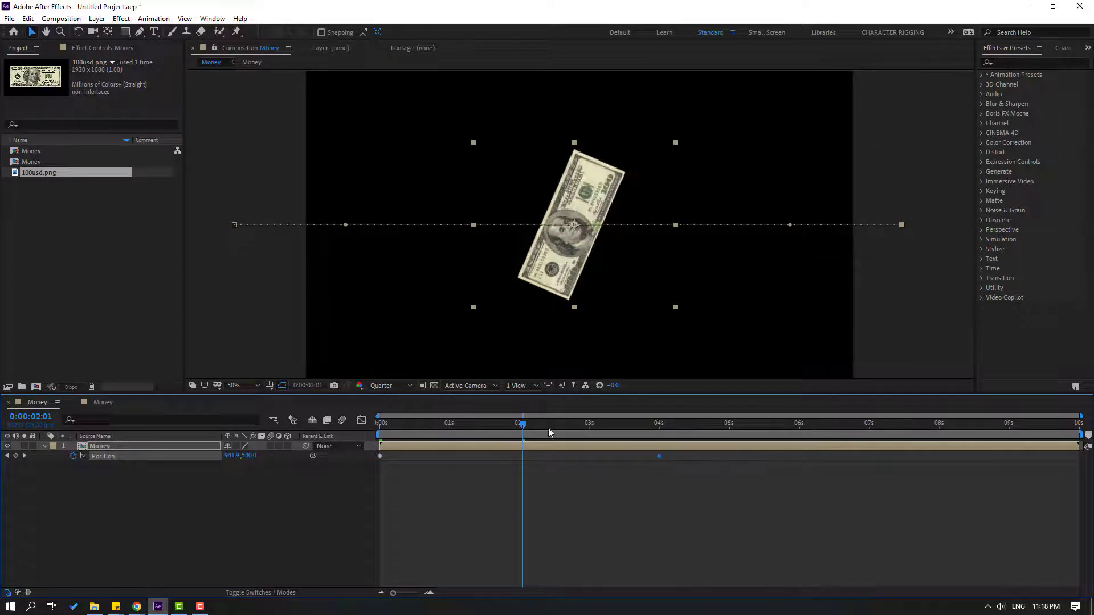
pyautogui.moveTo(548, 429); pyautogui.dragTo(659, 435)
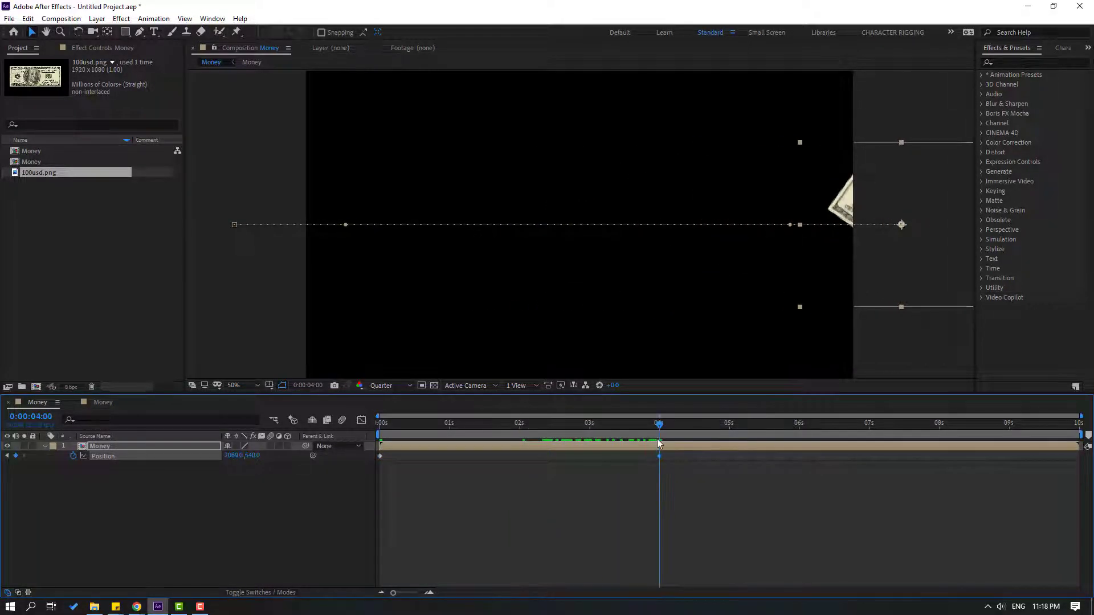
pyautogui.press('space')
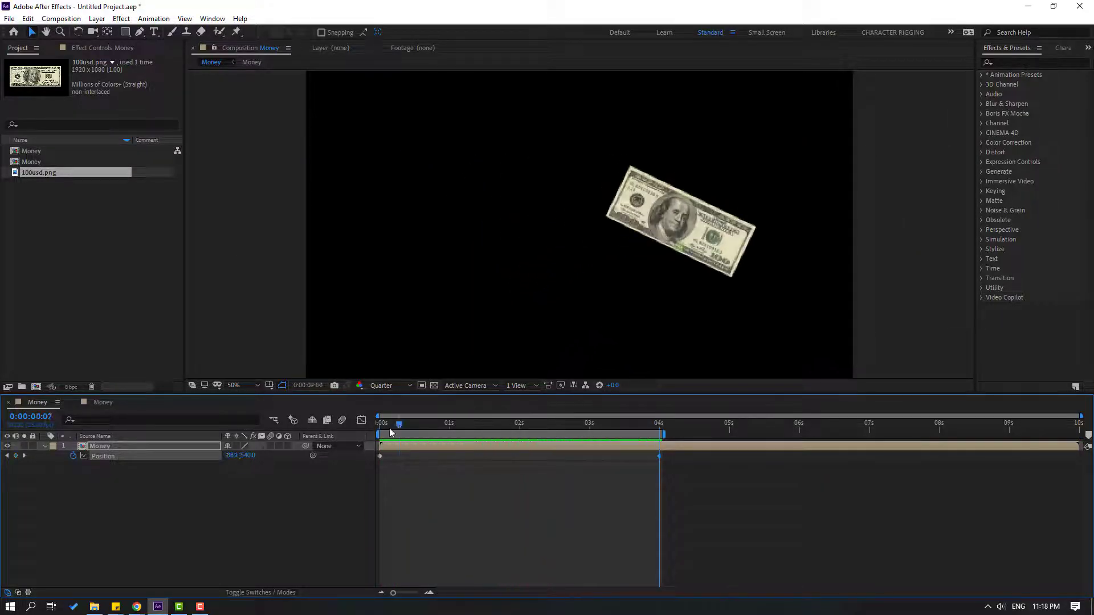
# Lower the bill at 1:12 and raise it at 2:21 to 1393.2, 339.7.
pyautogui.click(416, 428)
pyautogui.moveTo(423, 434); pyautogui.dragTo(485, 433)
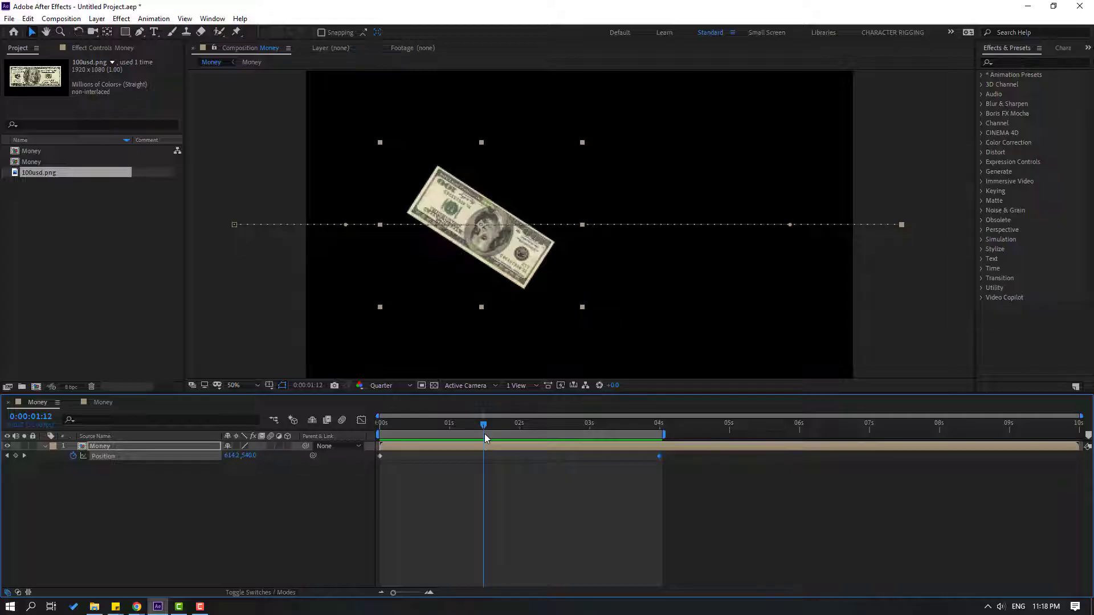
pyautogui.moveTo(494, 249); pyautogui.dragTo(490, 327)
pyautogui.moveTo(540, 431); pyautogui.dragTo(578, 432)
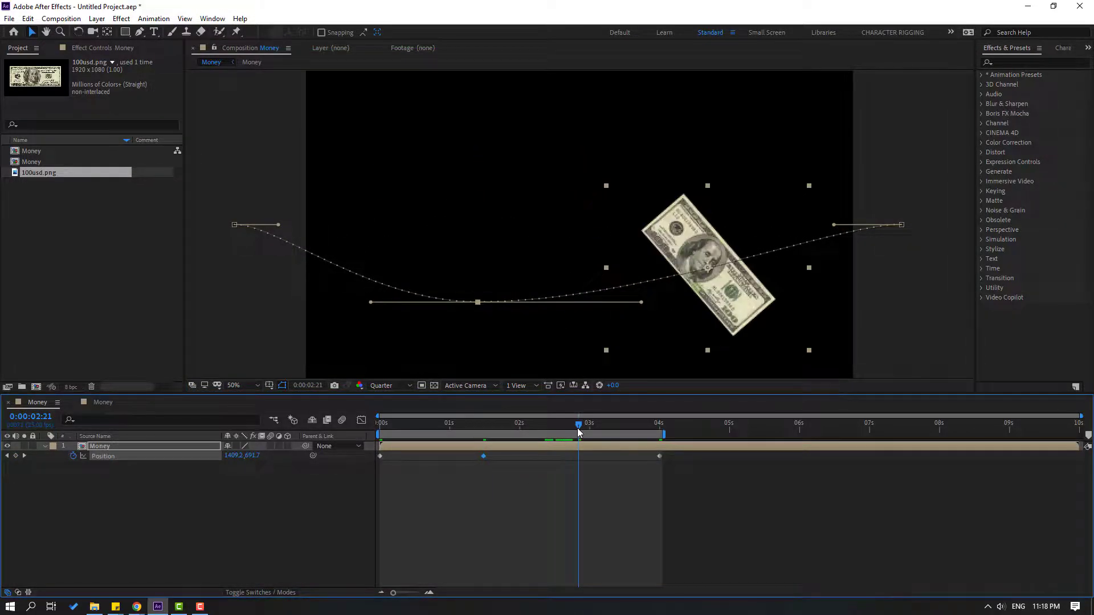
pyautogui.moveTo(675, 263); pyautogui.dragTo(675, 147)
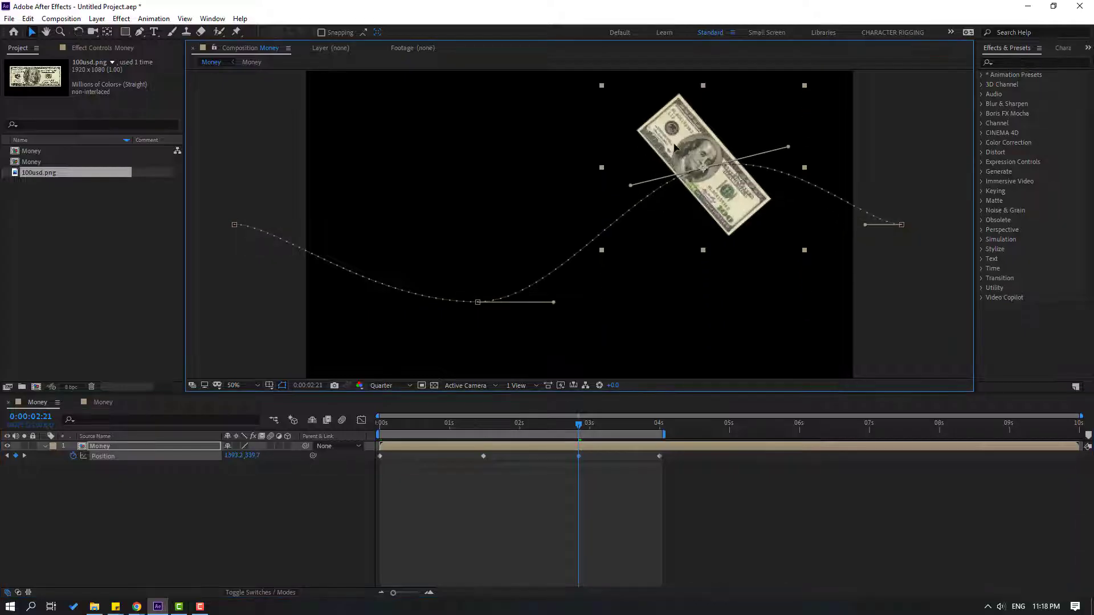
# Drag the motion-path bezier handles into a flowing wave and play it back.
pyautogui.moveTo(552, 303); pyautogui.dragTo(601, 296)
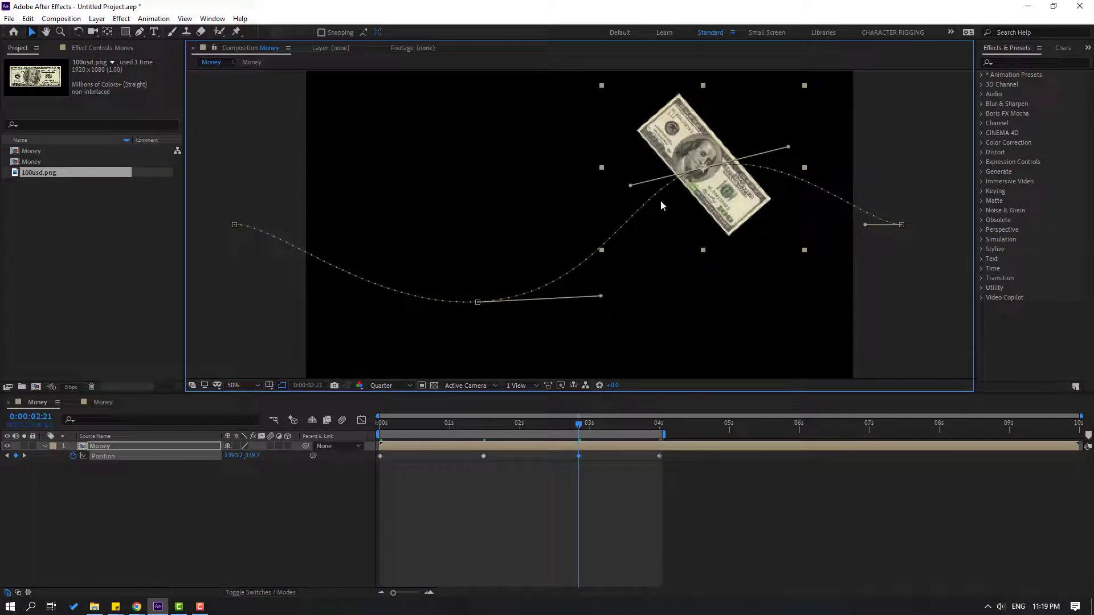
pyautogui.moveTo(621, 192); pyautogui.dragTo(606, 196)
pyautogui.moveTo(864, 226); pyautogui.dragTo(814, 147)
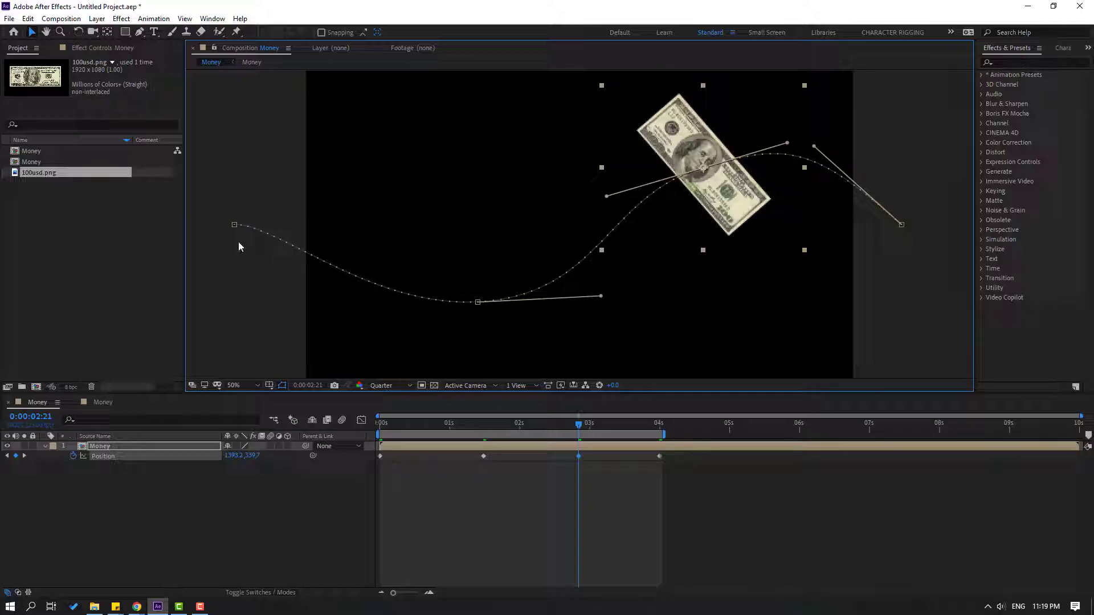
pyautogui.click(235, 225)
pyautogui.moveTo(280, 253); pyautogui.dragTo(307, 297)
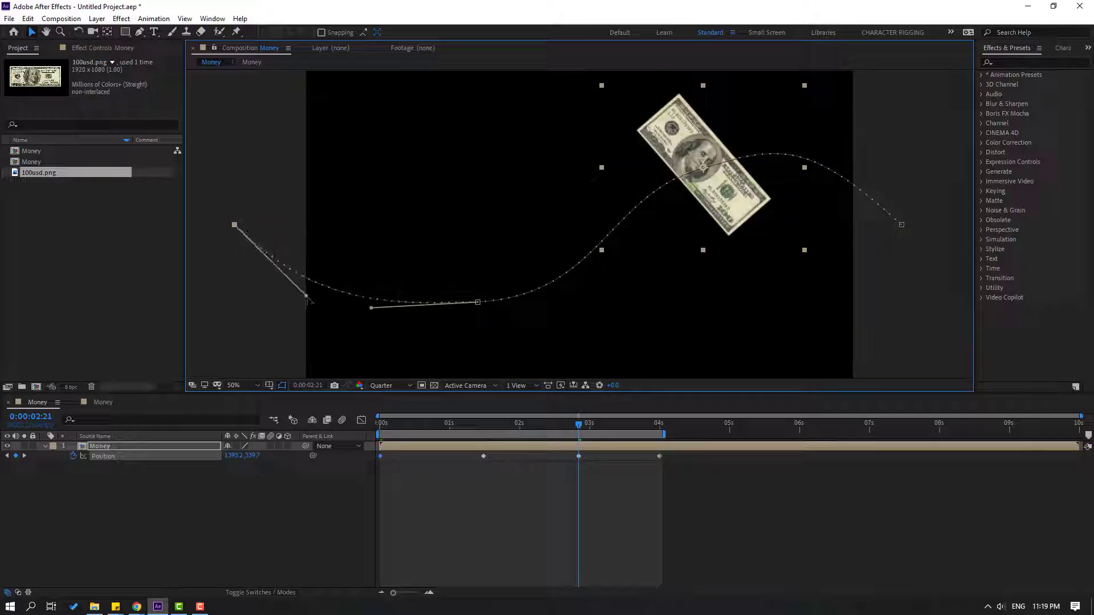
pyautogui.press('space')
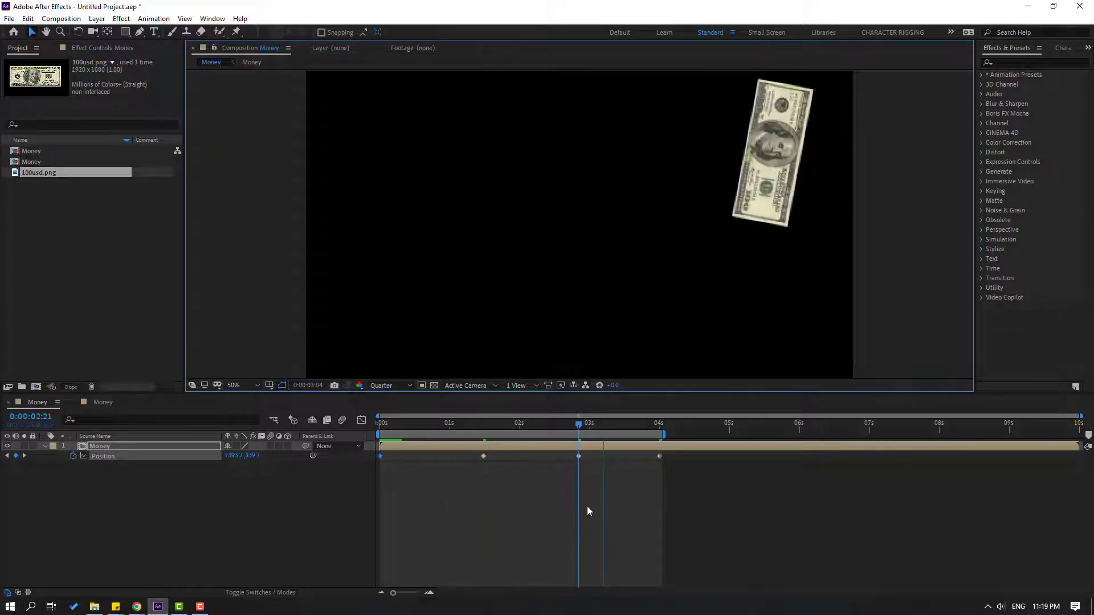
pyautogui.moveTo(576, 426); pyautogui.dragTo(389, 446)
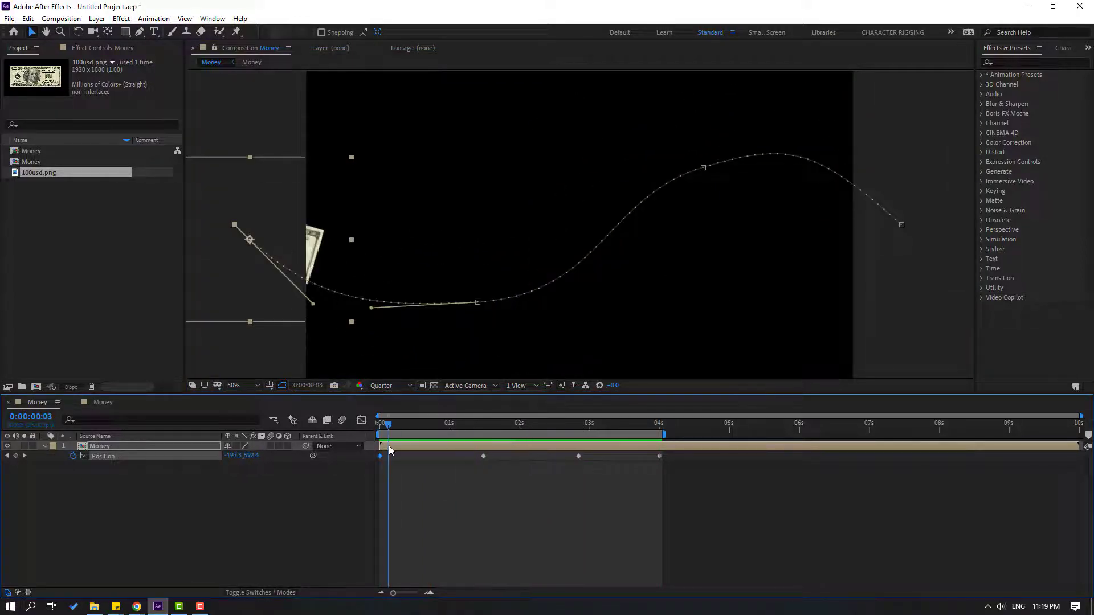
# Search 'cc c' in Effects & Presets and apply CC Cylinder to the Money layer.
pyautogui.click(474, 424)
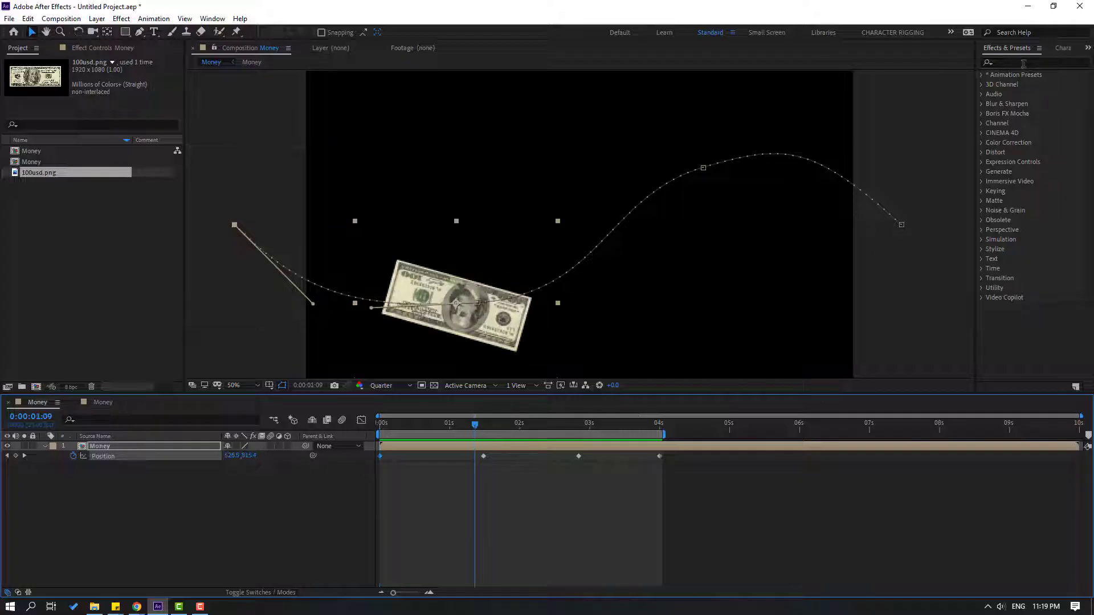
pyautogui.click(1021, 61)
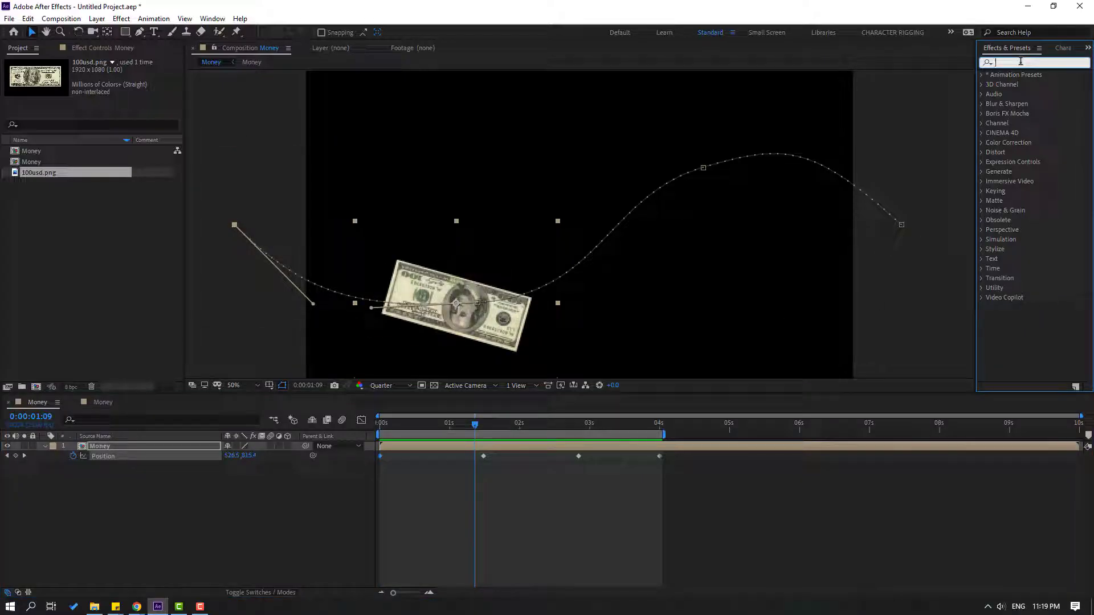
pyautogui.write('cc c')
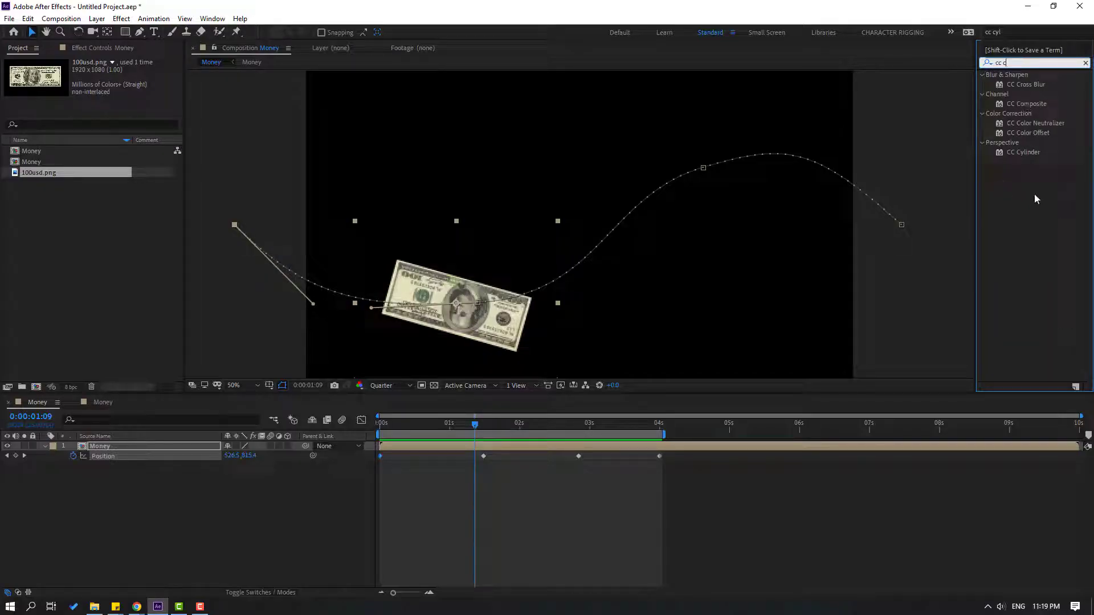
pyautogui.moveTo(1019, 152); pyautogui.dragTo(119, 450)
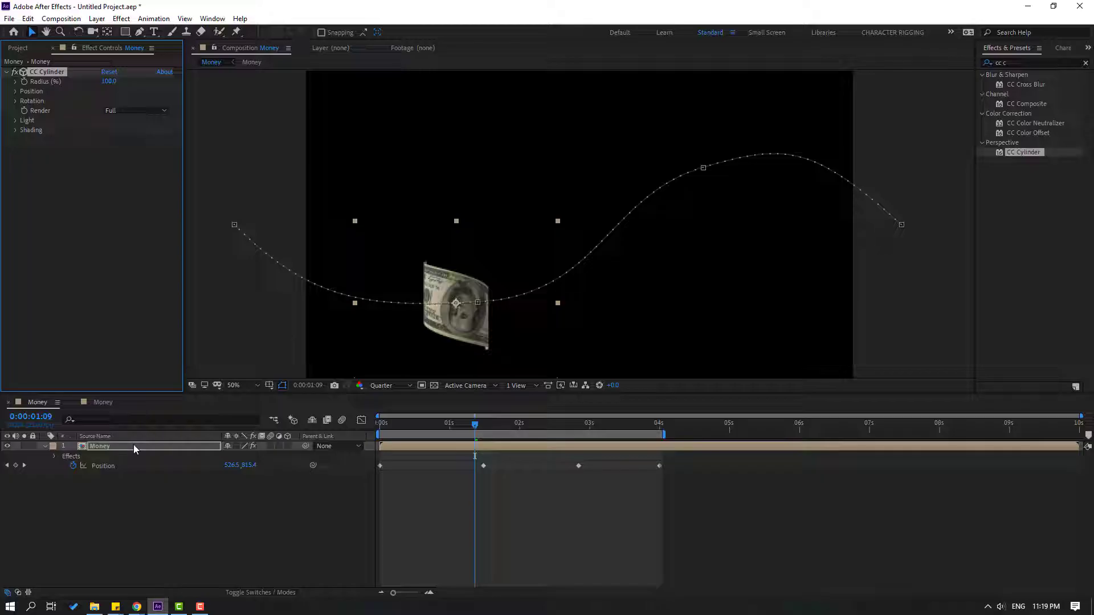
# Keyframe the CC Cylinder rotation values at 0s.
pyautogui.click(16, 101)
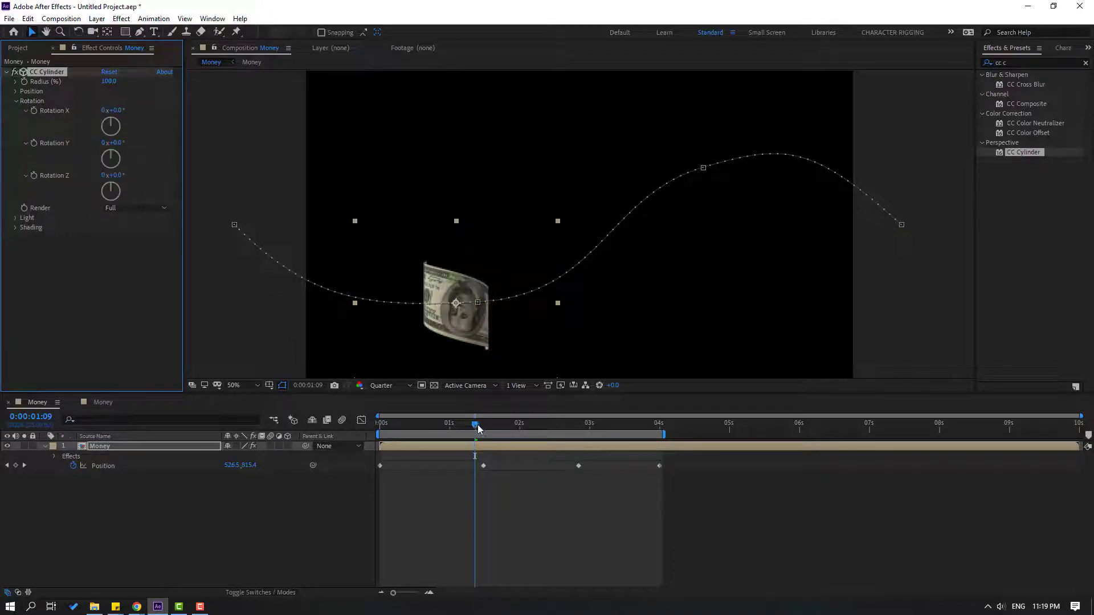
pyautogui.moveTo(475, 426); pyautogui.dragTo(379, 429)
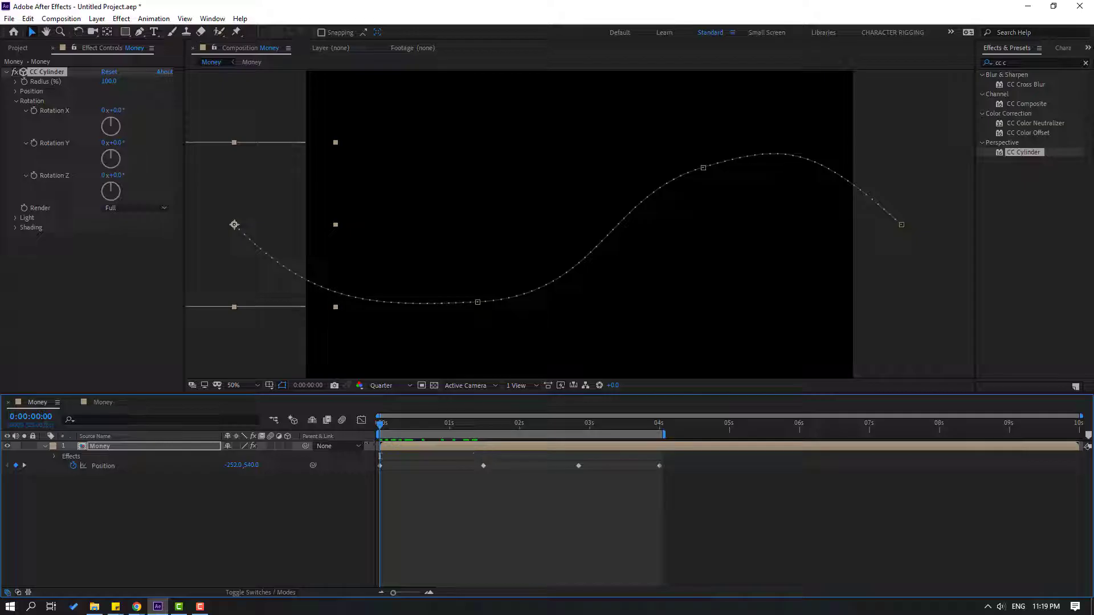
pyautogui.click(32, 112)
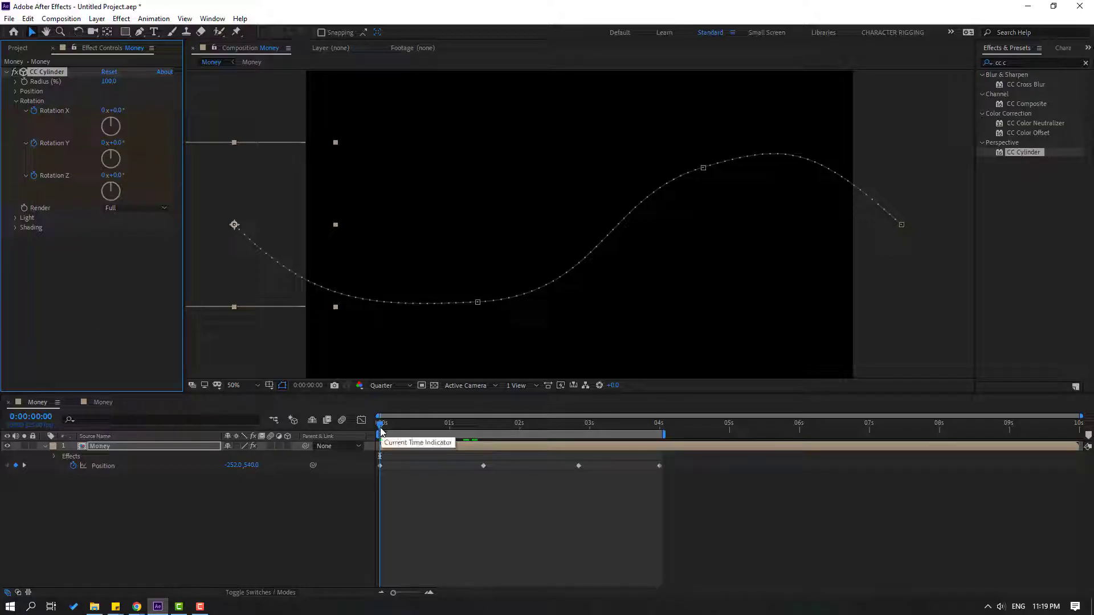
pyautogui.press('u')
# At 1:12, rotate the cylinder to X 63° and Y/Z −46°, then preview the tumble.
pyautogui.moveTo(388, 424); pyautogui.dragTo(483, 426)
pyautogui.click(126, 261)
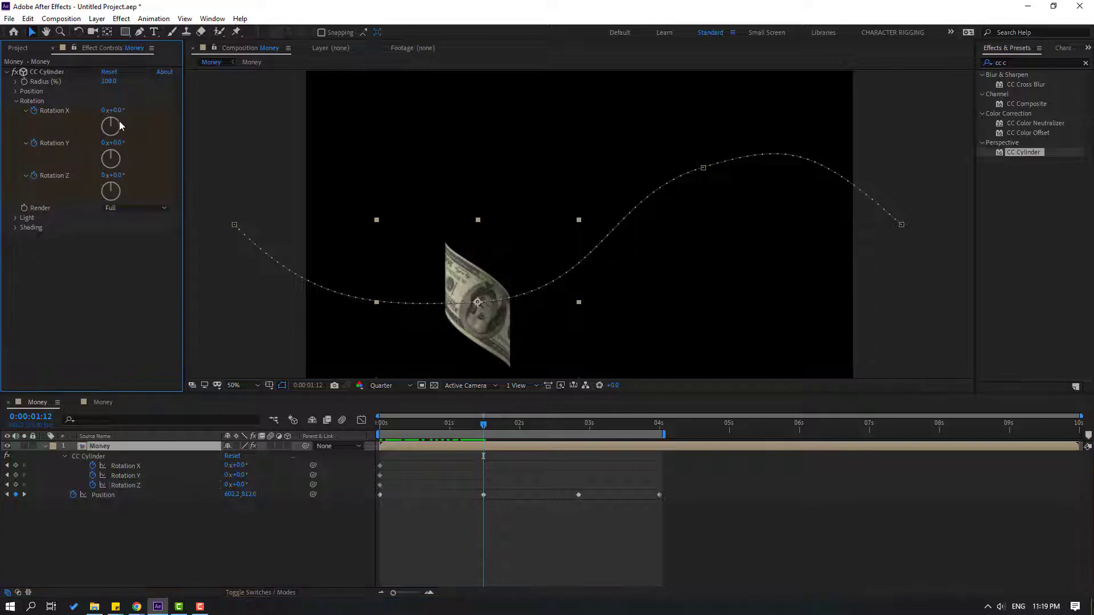
pyautogui.moveTo(121, 110); pyautogui.dragTo(155, 110)
pyautogui.moveTo(119, 143); pyautogui.dragTo(100, 187)
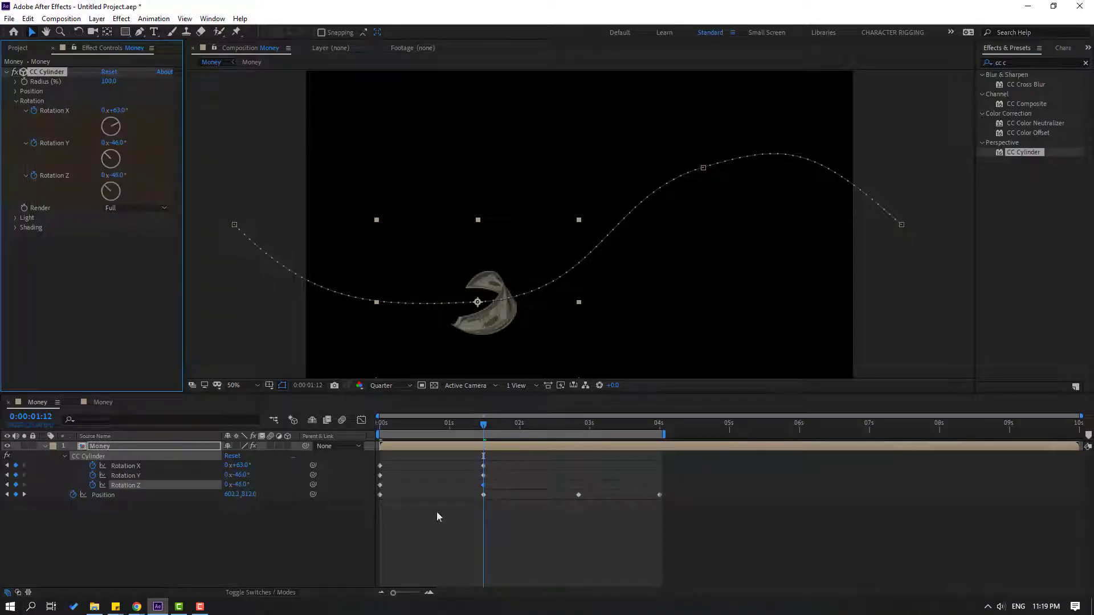
pyautogui.moveTo(494, 428); pyautogui.dragTo(361, 443)
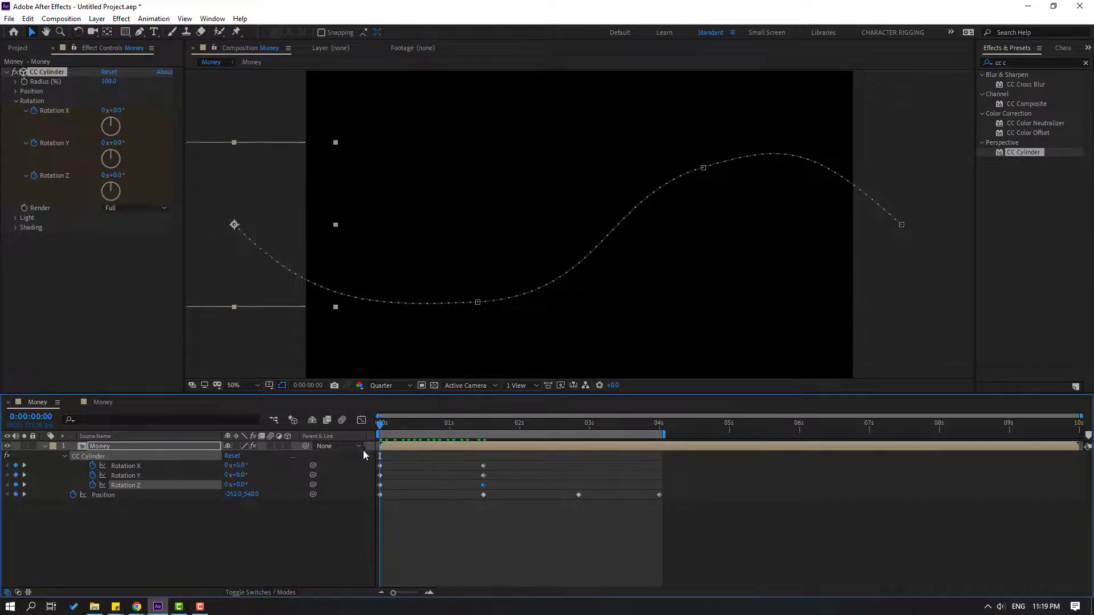
pyautogui.press('space')
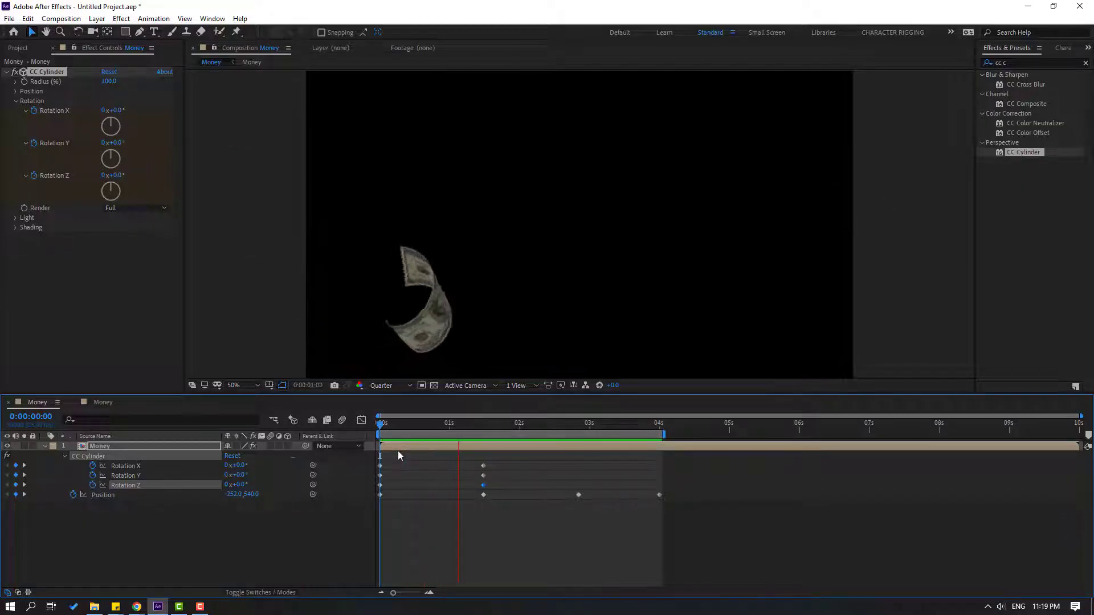
pyautogui.click(478, 426)
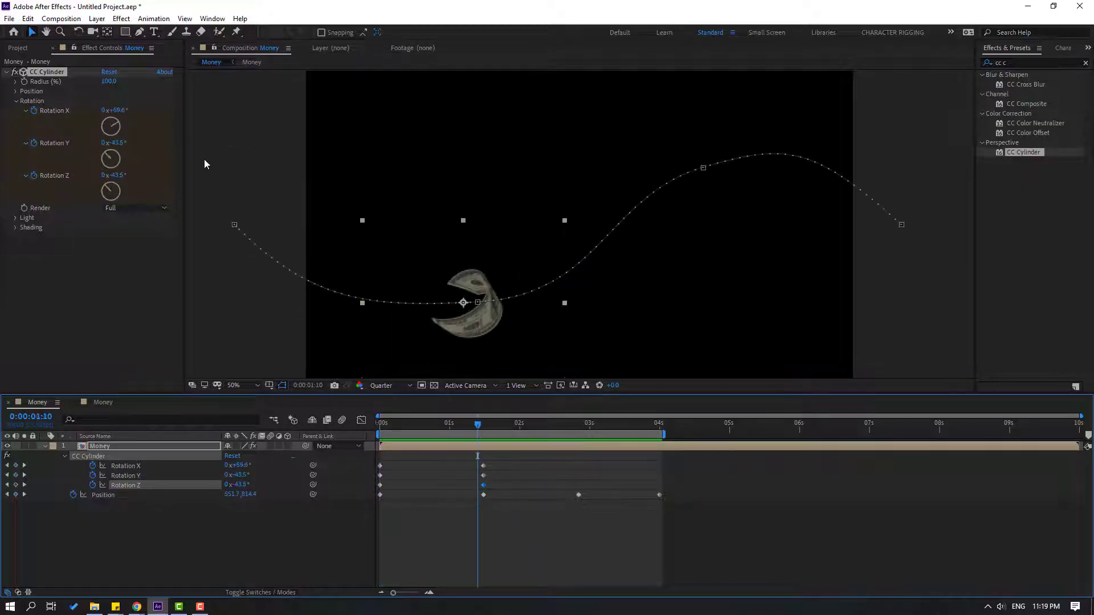
# Set the CC Cylinder Radius to 80% and preview the animation.
pyautogui.click(109, 81)
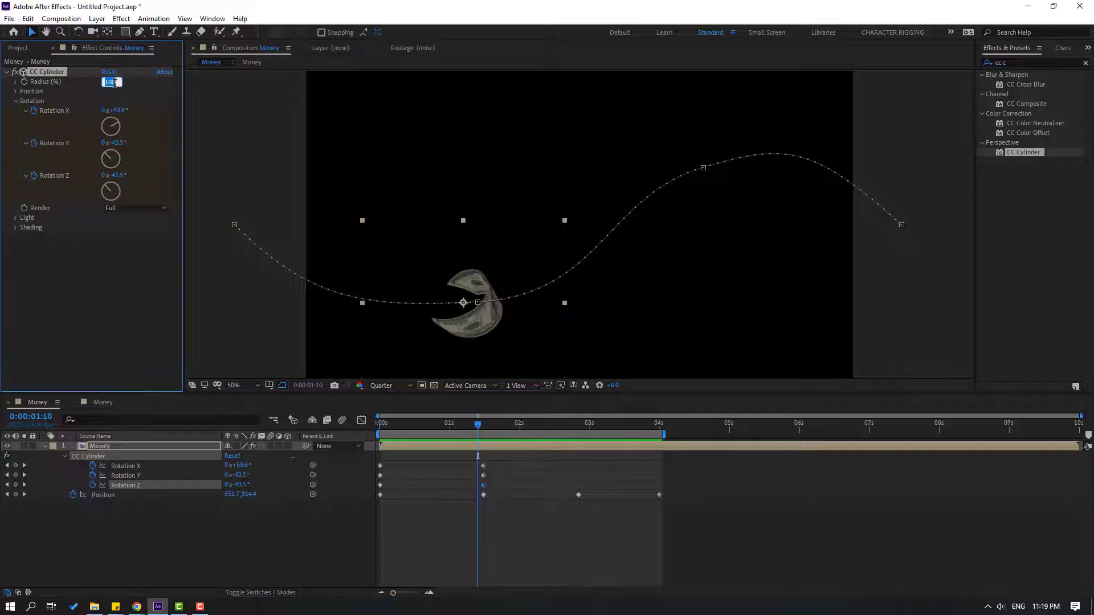
pyautogui.press('Return')
pyautogui.press('space')
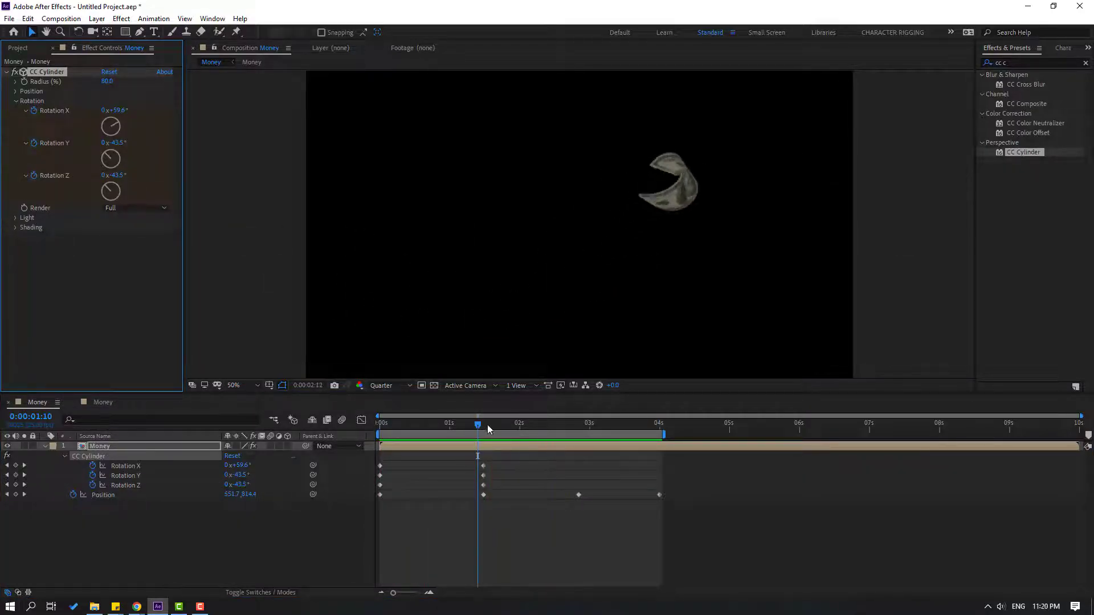
pyautogui.click(539, 425)
pyautogui.moveTo(547, 425); pyautogui.dragTo(579, 425)
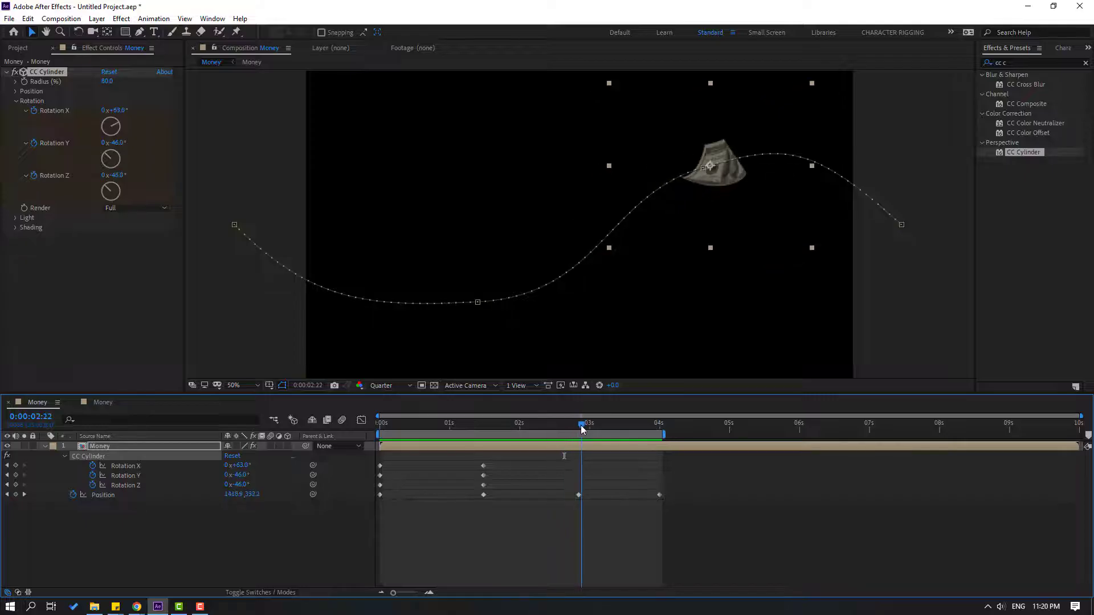
# Set cylinder Y rotation to about 5° and Z to −129°, then shift those keyframes to about 3:19.
pyautogui.moveTo(121, 146); pyautogui.dragTo(140, 111)
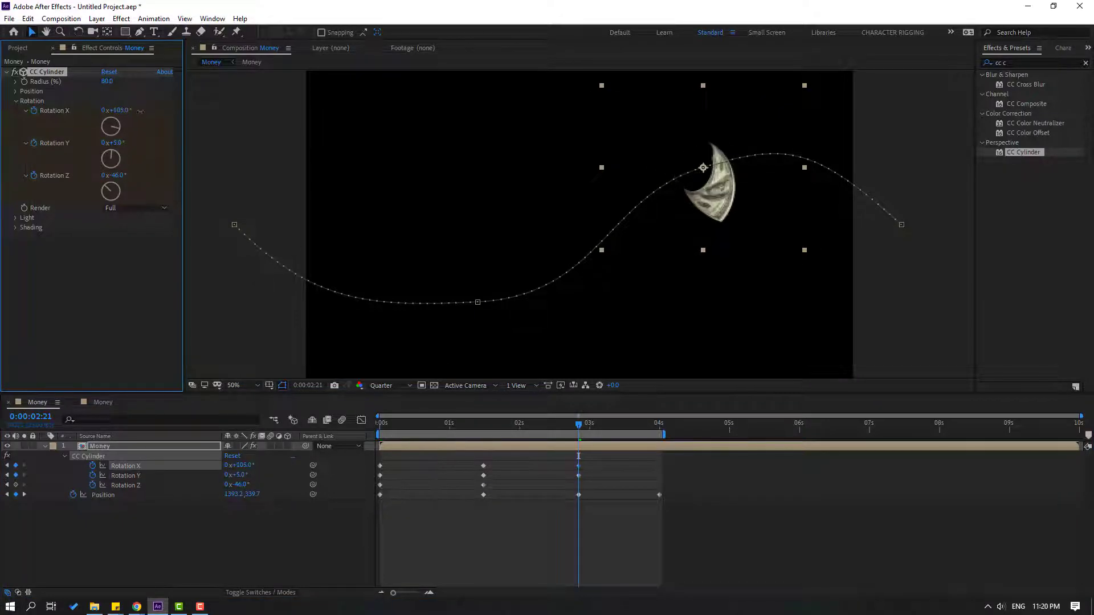
pyautogui.moveTo(117, 180); pyautogui.dragTo(69, 179)
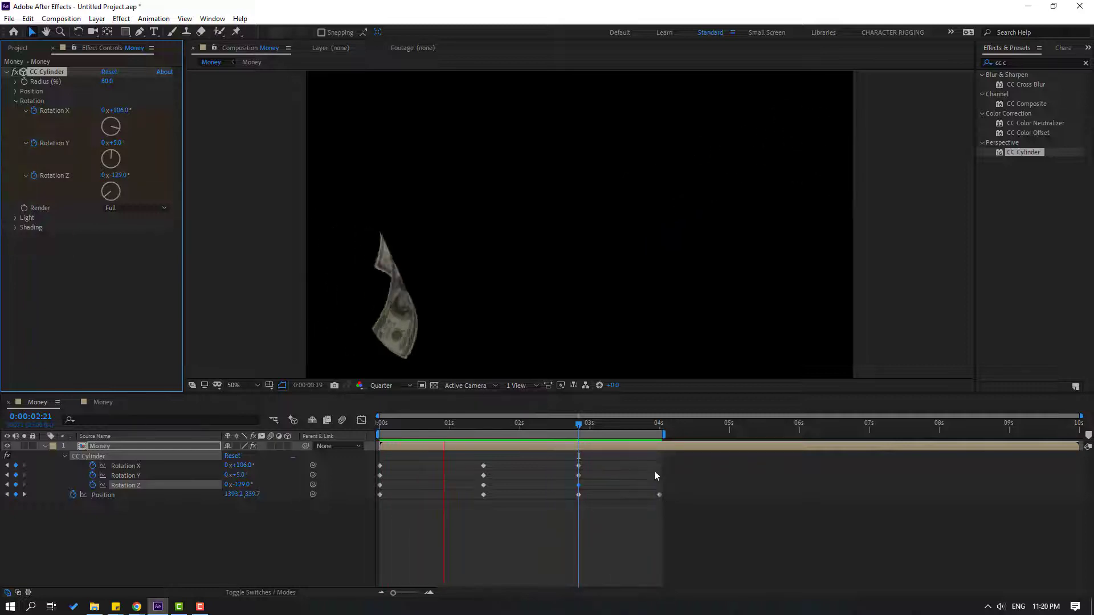
pyautogui.click(583, 433)
pyautogui.moveTo(596, 456); pyautogui.dragTo(640, 488)
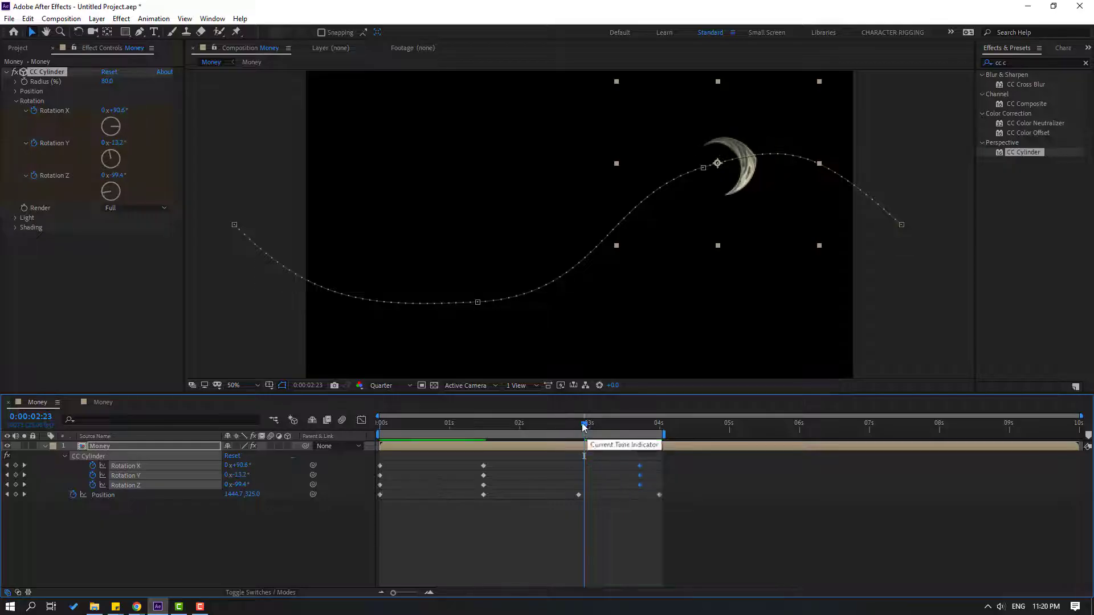
pyautogui.moveTo(585, 426); pyautogui.dragTo(648, 426)
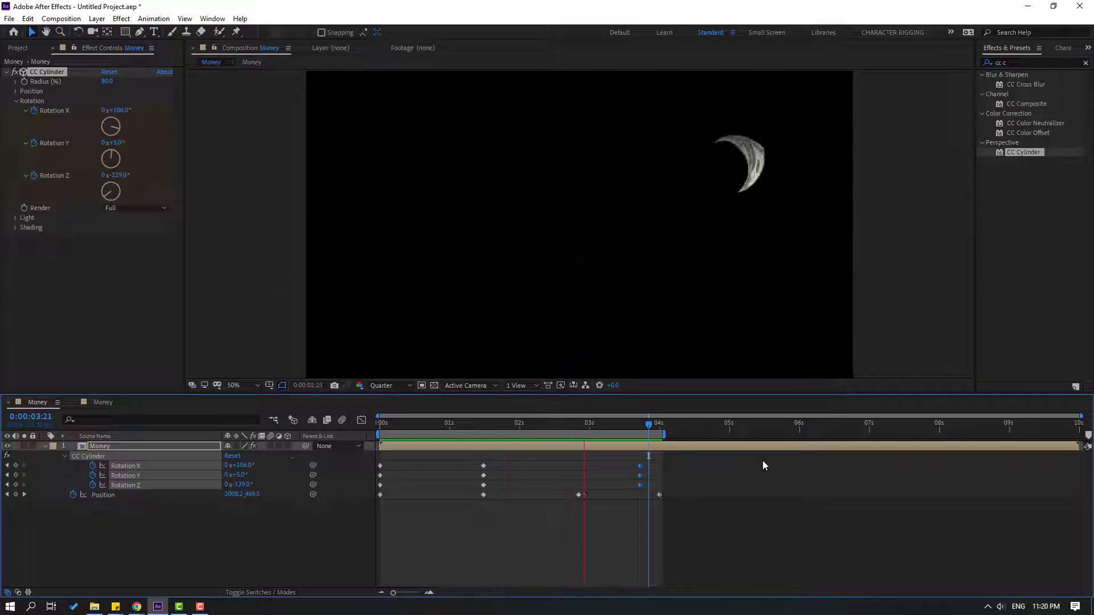
# Add another cylinder rotation keyframe at 2:15 and preview the full animation.
pyautogui.moveTo(550, 426)
pyautogui.mouseDown()
pyautogui.moveTo(541, 425)
pyautogui.moveTo(561, 429)
pyautogui.mouseUp()
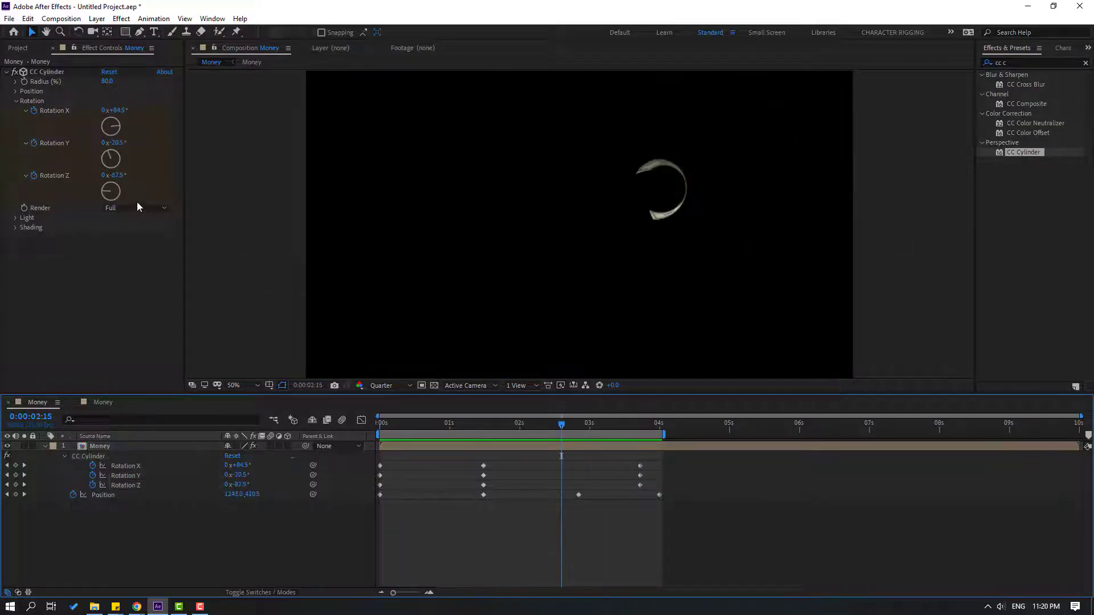
pyautogui.moveTo(121, 179); pyautogui.dragTo(146, 111)
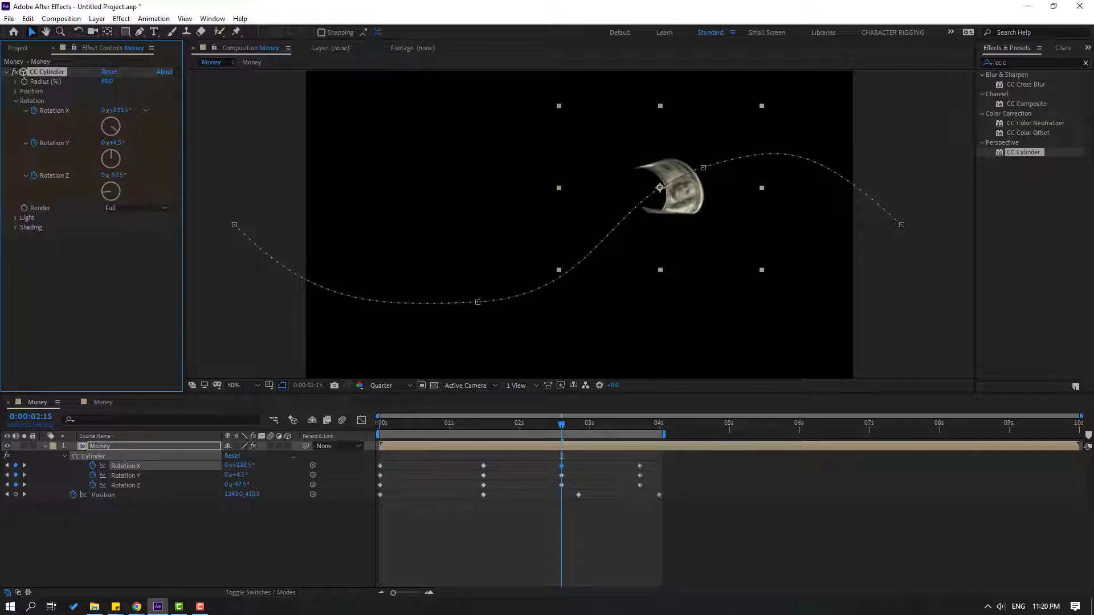
pyautogui.moveTo(514, 422); pyautogui.dragTo(646, 430)
pyautogui.press('space')
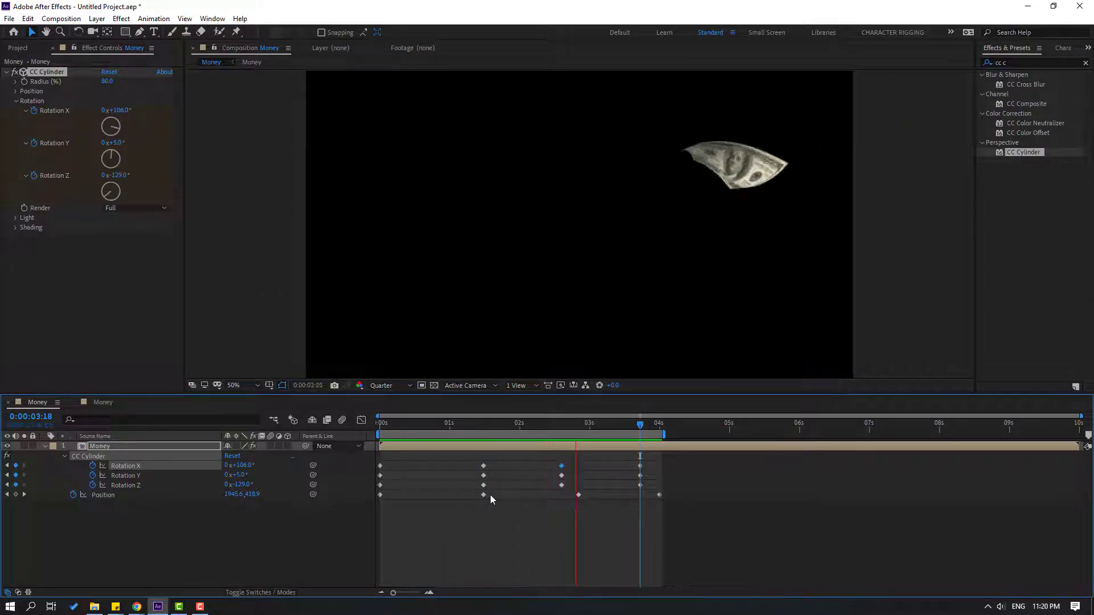
# Apply Easy Ease to all CC Cylinder rotation keyframes and preview the smoothed tumble.
pyautogui.moveTo(656, 459); pyautogui.dragTo(379, 490)
pyautogui.rightClick(380, 490)
pyautogui.moveTo(439, 477)
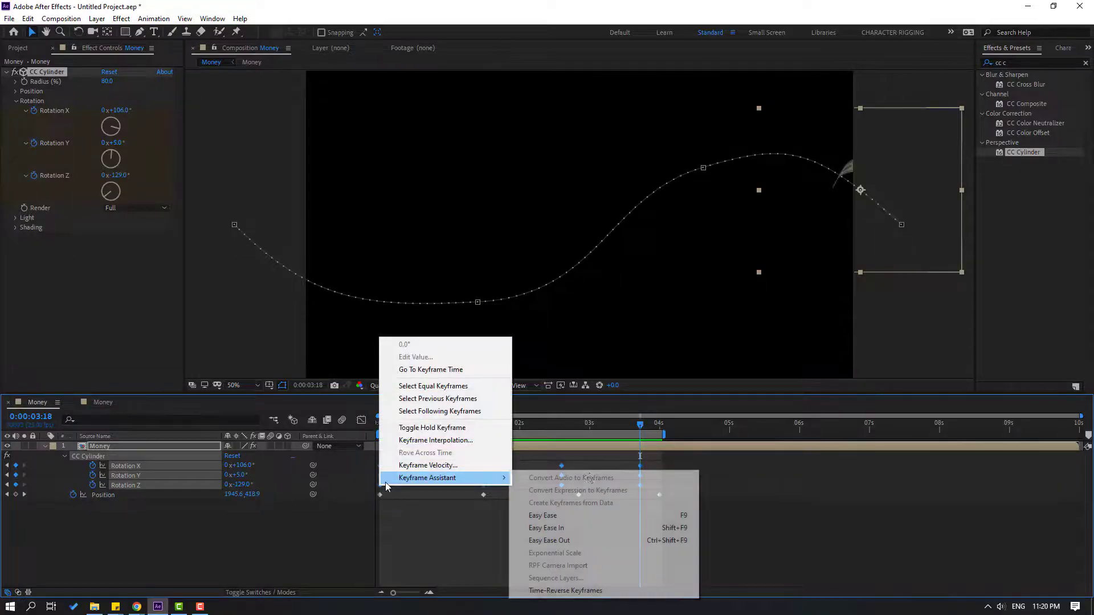
pyautogui.click(682, 515)
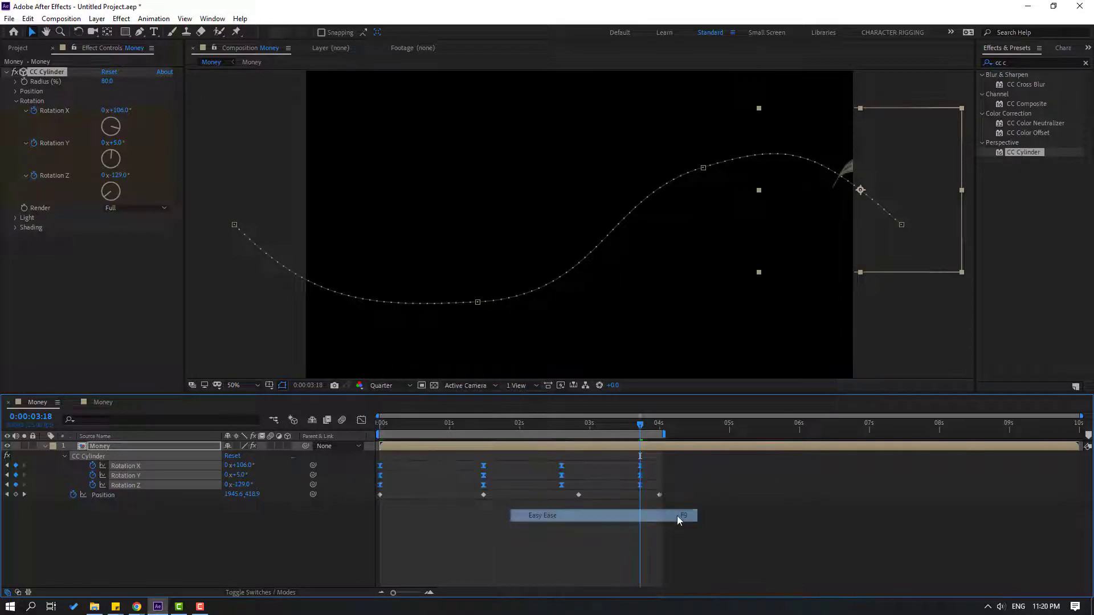
pyautogui.press('space')
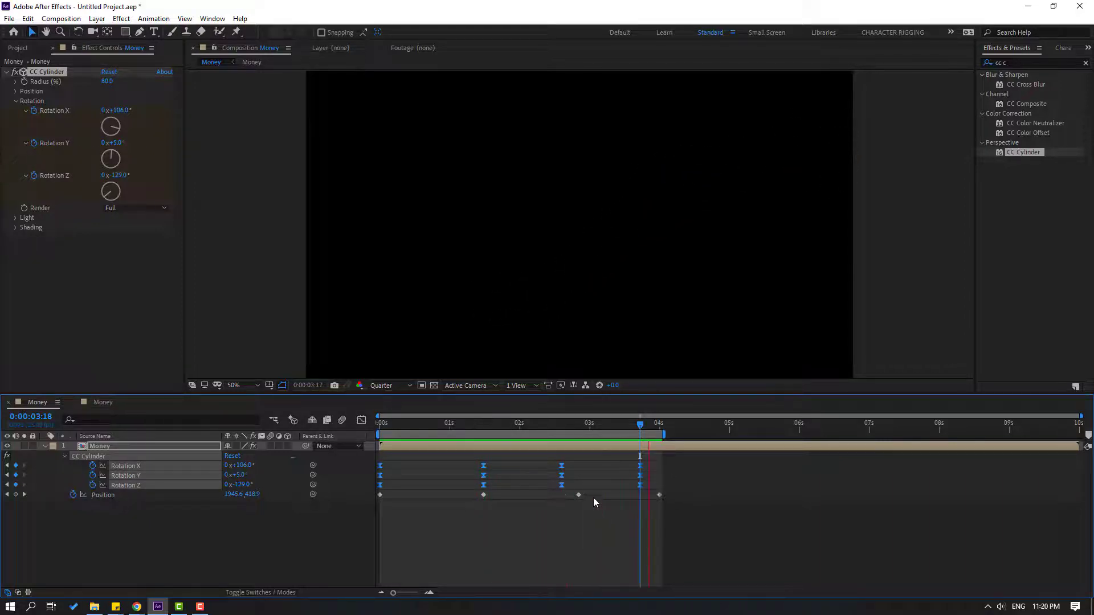
pyautogui.moveTo(584, 425); pyautogui.dragTo(562, 429)
pyautogui.click(170, 532)
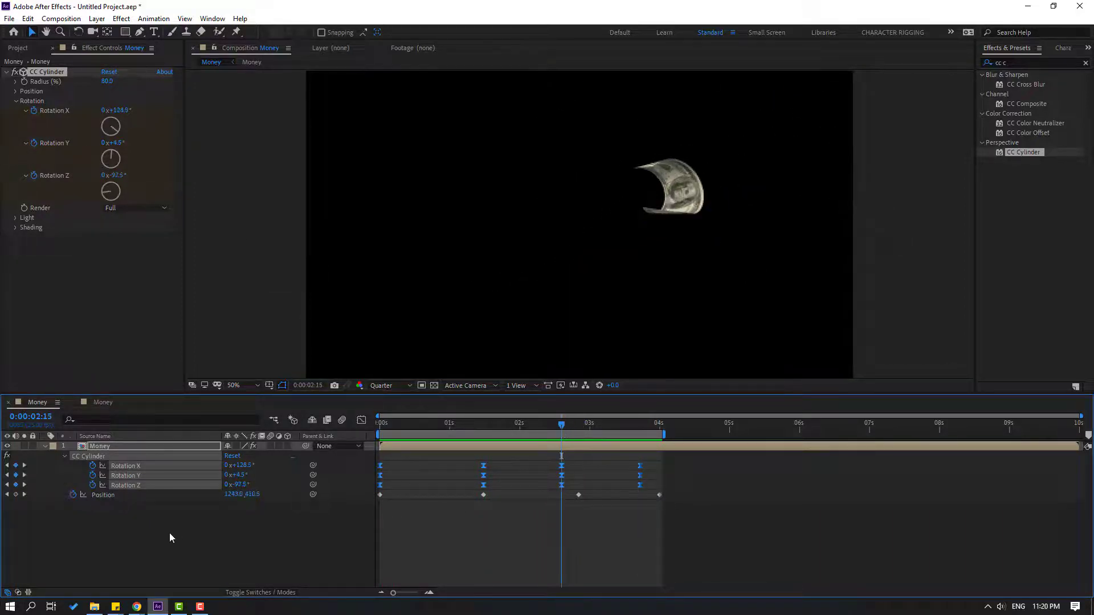
pyautogui.click(90, 447)
# Duplicate the Money bill layer.
pyautogui.click(44, 446)
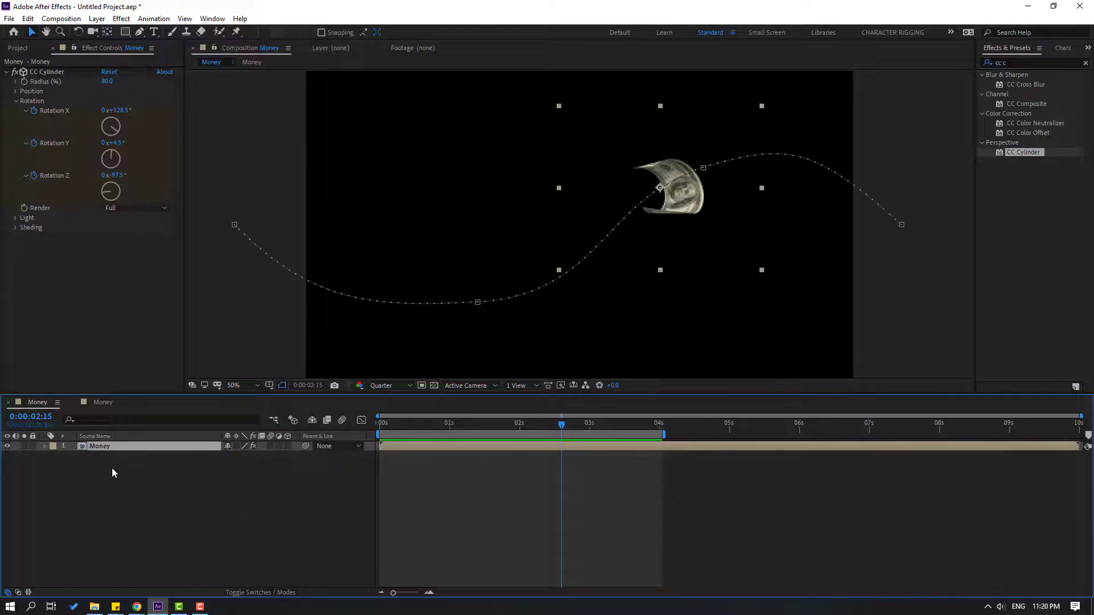
pyautogui.hotkey('ctrl', 'd')
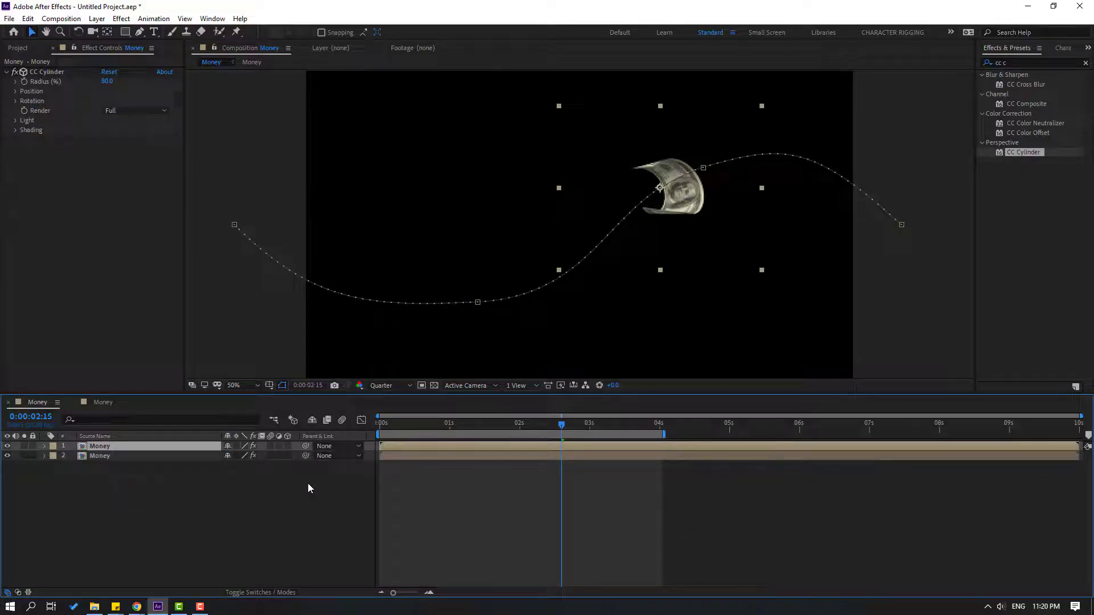
pyautogui.press('u')
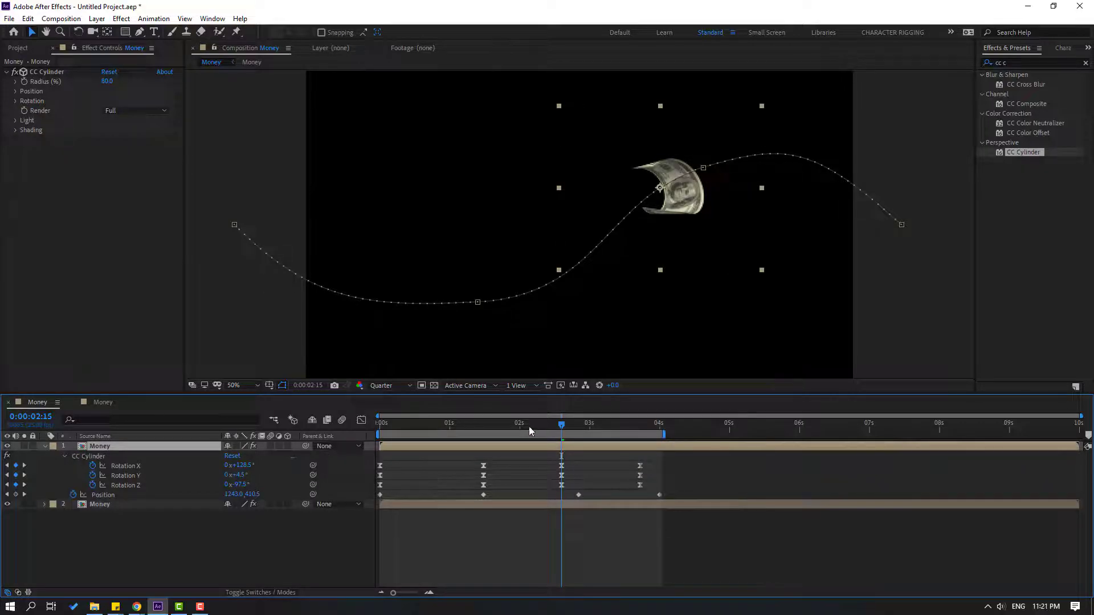
# Raise the copy's four Position keyframes to Y 237 and scale it to 47%.
pyautogui.moveTo(529, 426); pyautogui.dragTo(520, 426)
pyautogui.moveTo(668, 496); pyautogui.dragTo(361, 505)
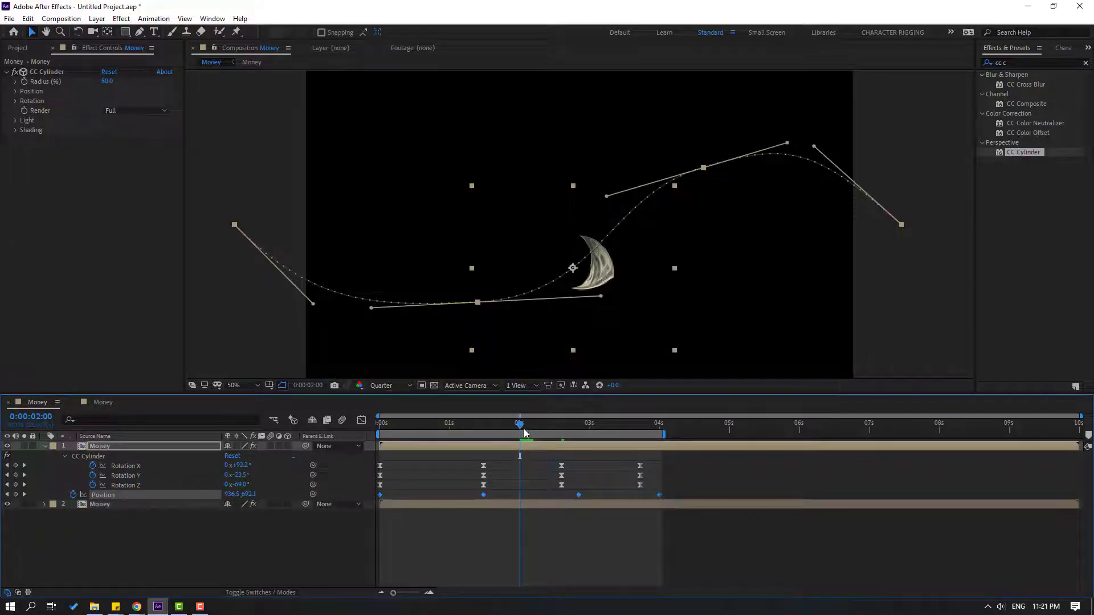
pyautogui.moveTo(524, 433); pyautogui.dragTo(484, 428)
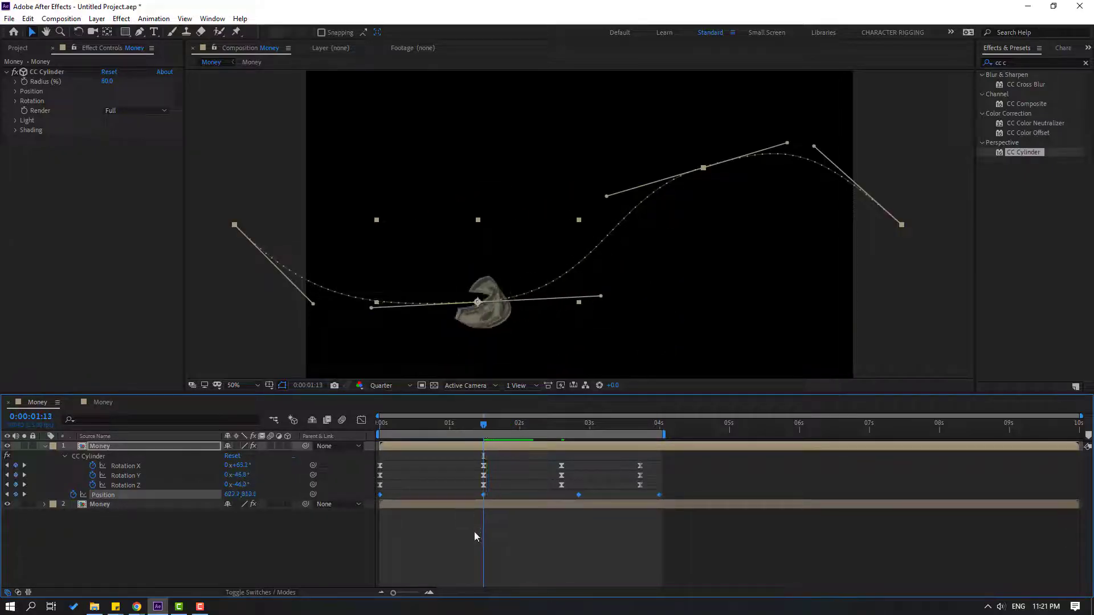
pyautogui.press('pageup')
pyautogui.moveTo(244, 494); pyautogui.dragTo(80, 494)
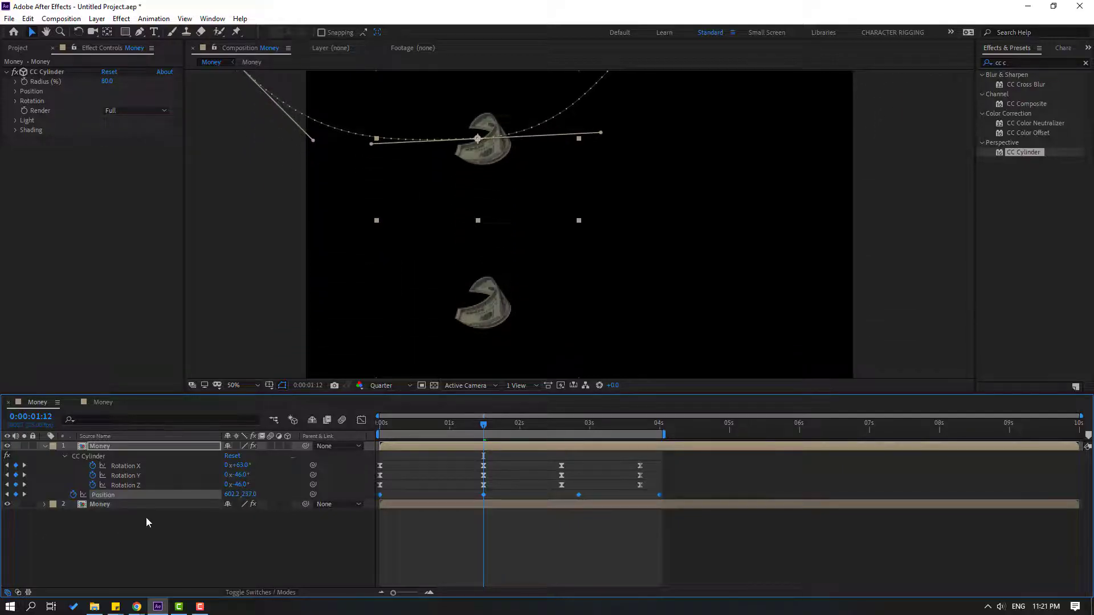
pyautogui.press('s')
pyautogui.moveTo(240, 463); pyautogui.dragTo(246, 456)
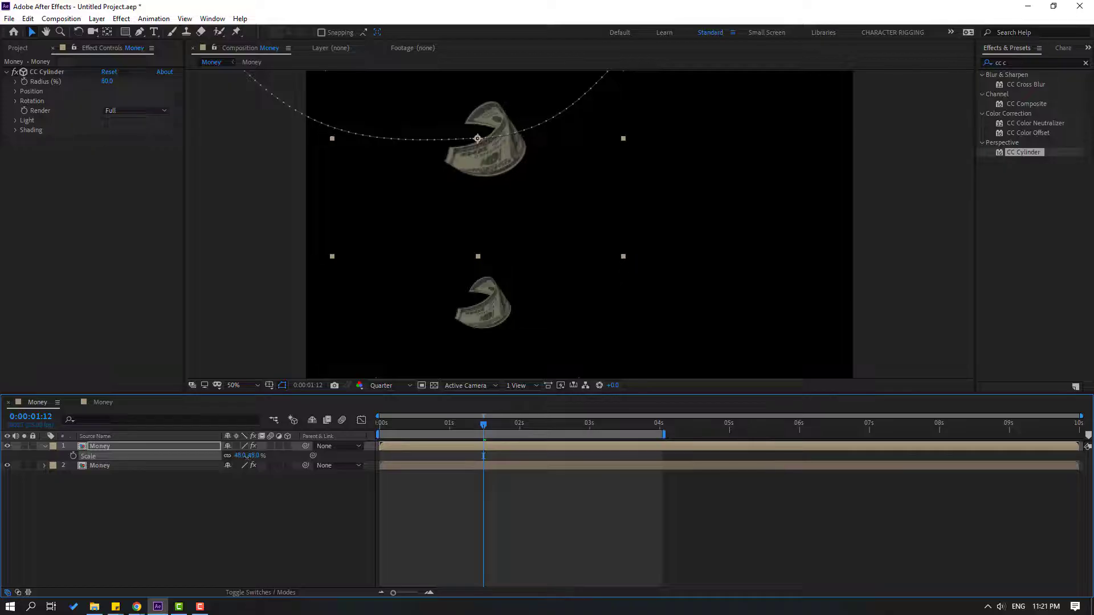
# Move the top bill's 1:12 Position keyframe up and left.
pyautogui.press('u')
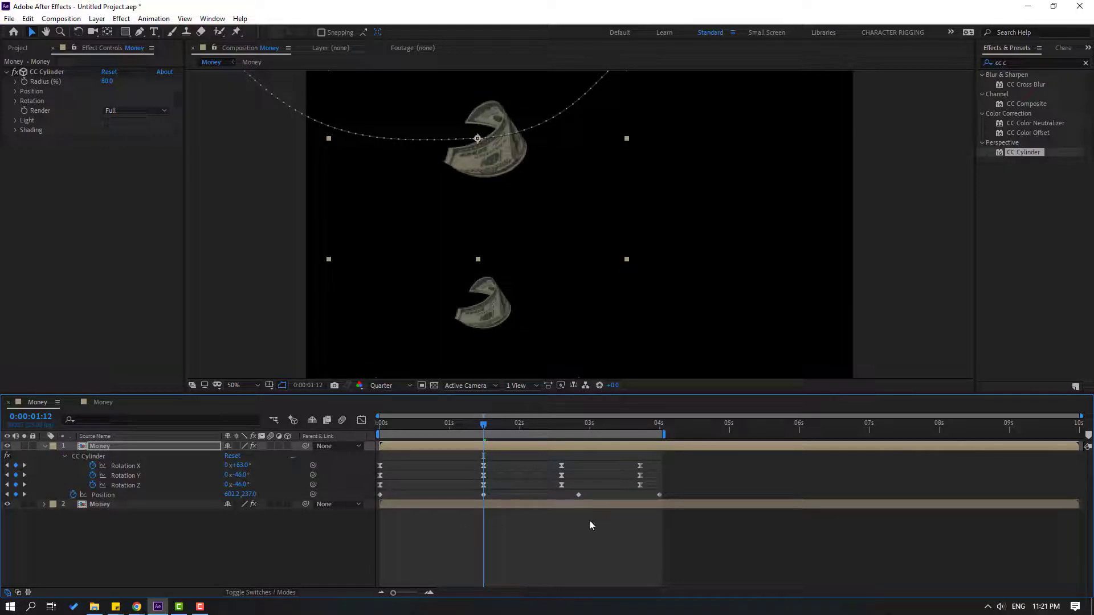
pyautogui.click(483, 496)
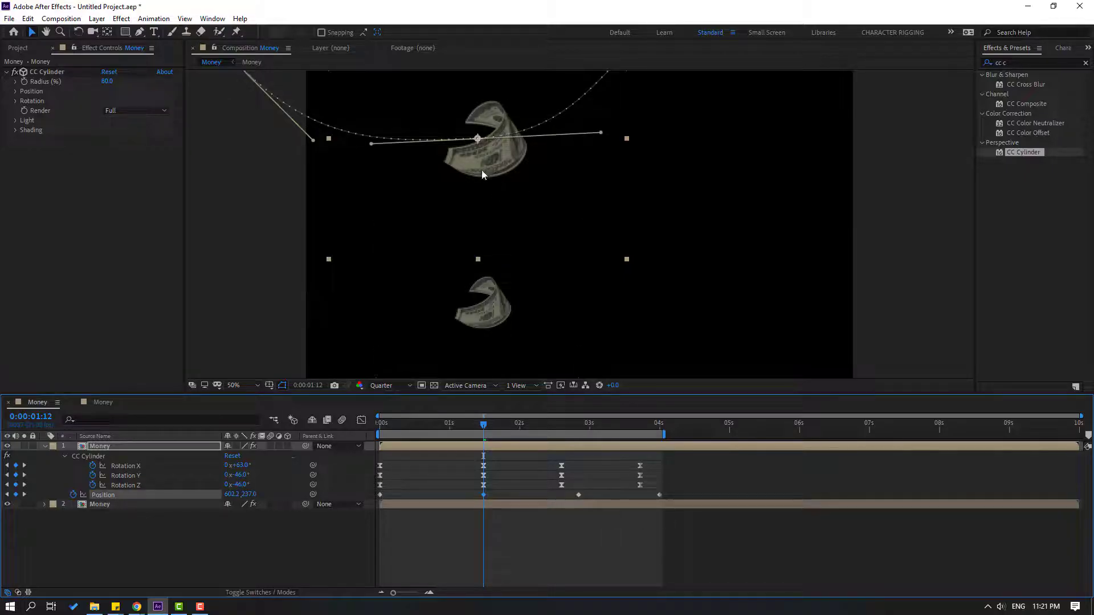
pyautogui.moveTo(486, 166); pyautogui.dragTo(471, 141)
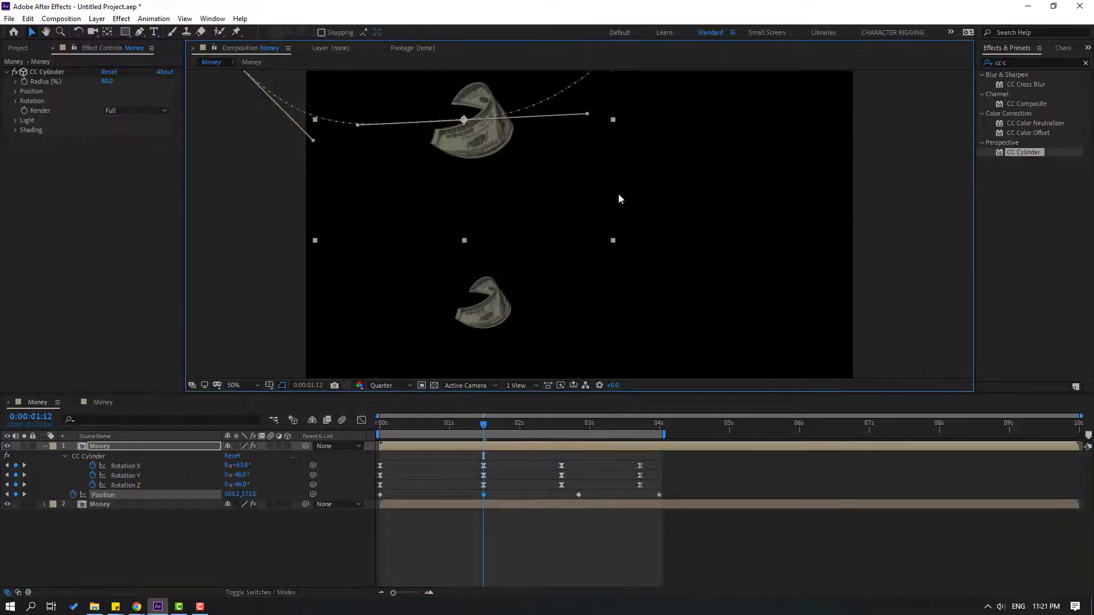
pyautogui.press(',')
pyautogui.press('space')
# Reshape the top bill's later path so it drops into frame and exits lower right.
pyautogui.moveTo(524, 425); pyautogui.dragTo(579, 427)
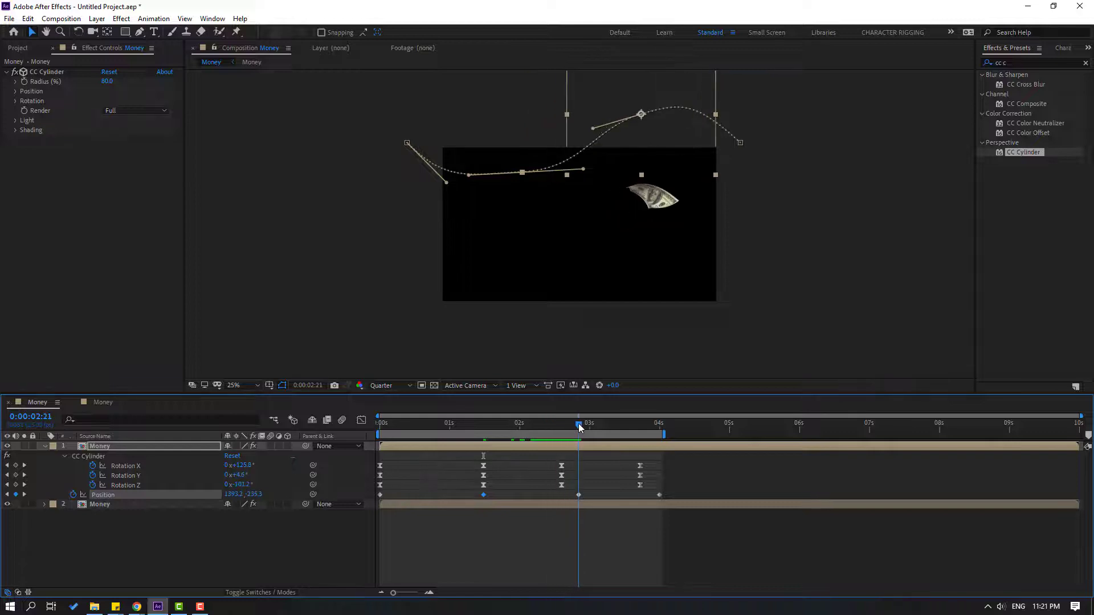
pyautogui.moveTo(642, 133); pyautogui.dragTo(629, 261)
pyautogui.moveTo(522, 173); pyautogui.dragTo(505, 195)
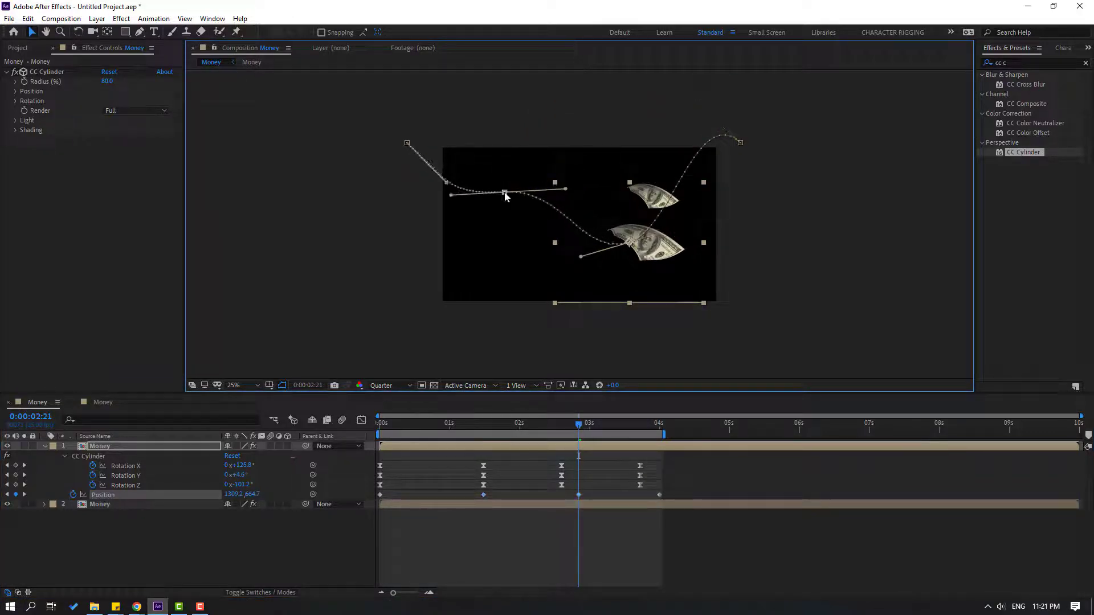
pyautogui.moveTo(744, 147); pyautogui.dragTo(775, 209)
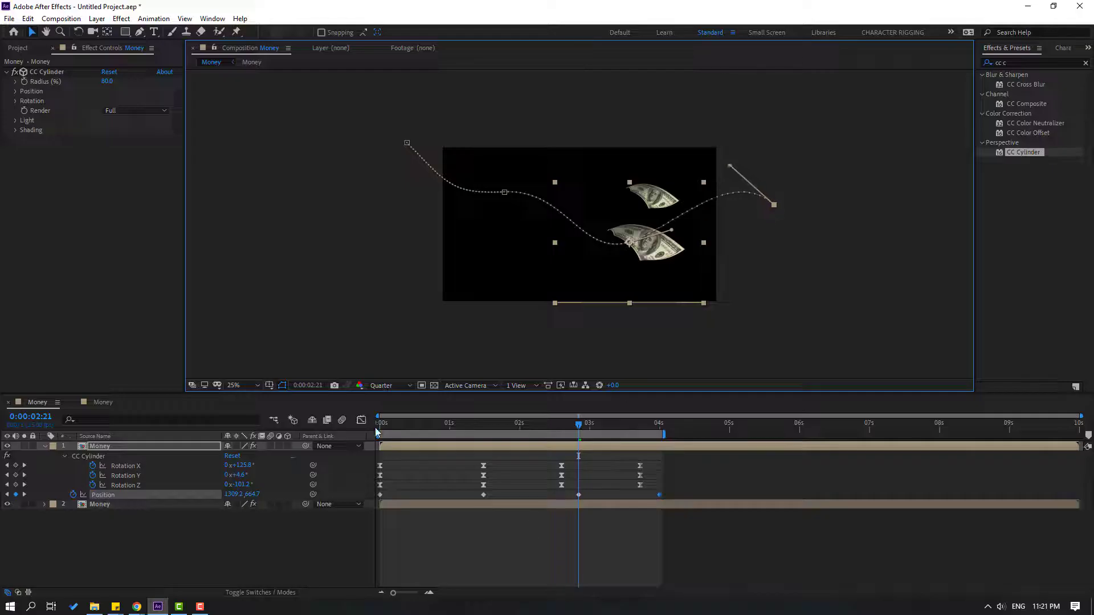
pyautogui.moveTo(377, 431); pyautogui.dragTo(661, 435)
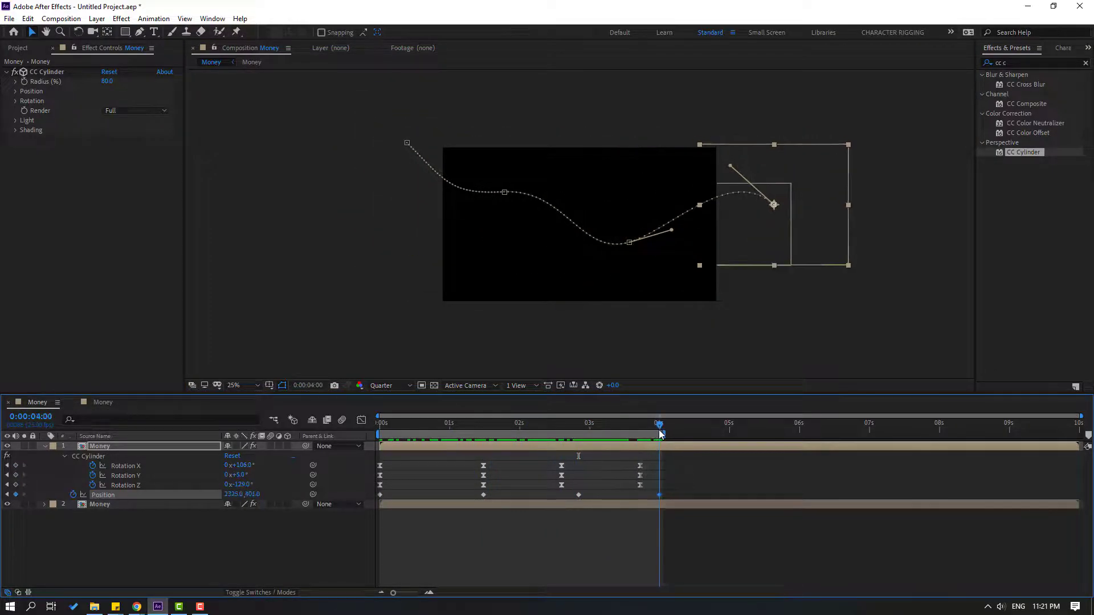
# Pull the path's end point further down-left and delay the top bill's animation slightly.
pyautogui.moveTo(760, 210); pyautogui.dragTo(739, 318)
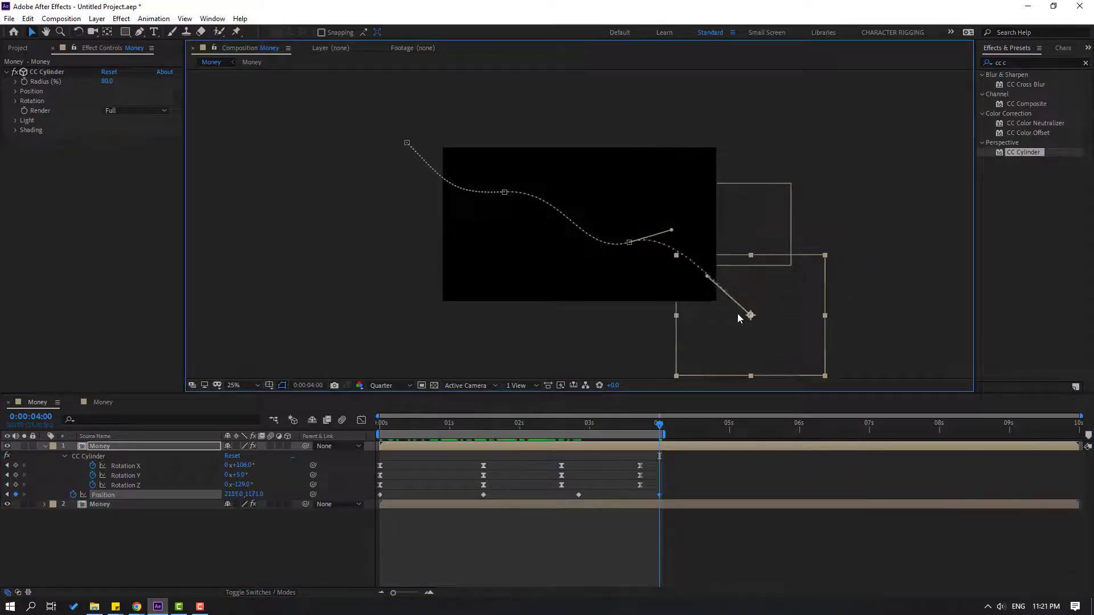
pyautogui.moveTo(642, 429); pyautogui.dragTo(573, 428)
pyautogui.moveTo(399, 446); pyautogui.dragTo(505, 426)
pyautogui.click(410, 427)
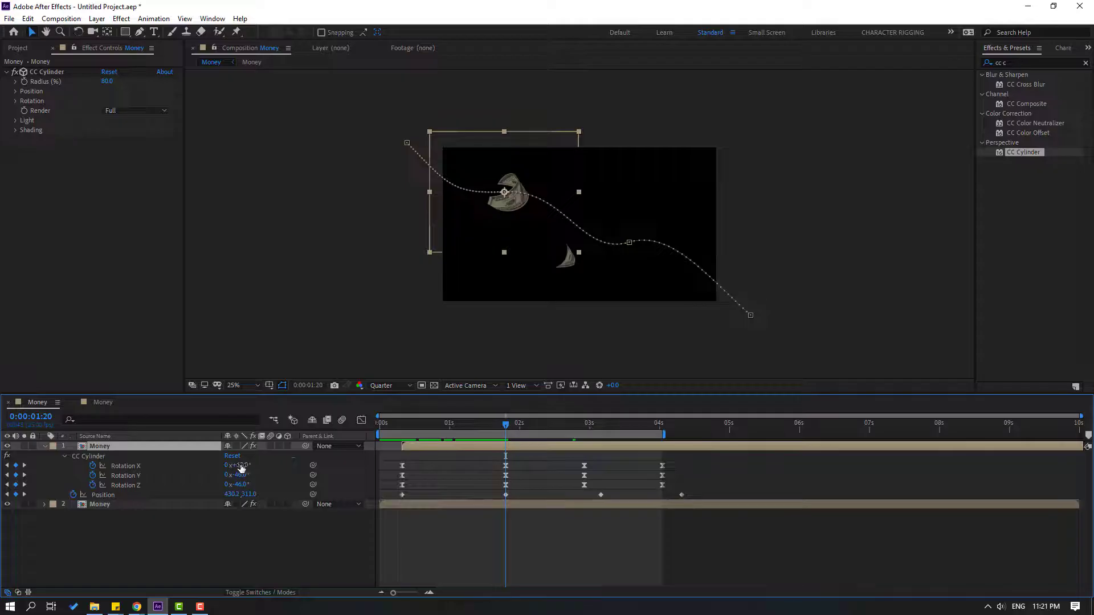
# Set the top bill's Rotation X to 100° and its 2:23 Rotation Y to about 106°.
pyautogui.moveTo(241, 468); pyautogui.dragTo(263, 471)
pyautogui.click(255, 476)
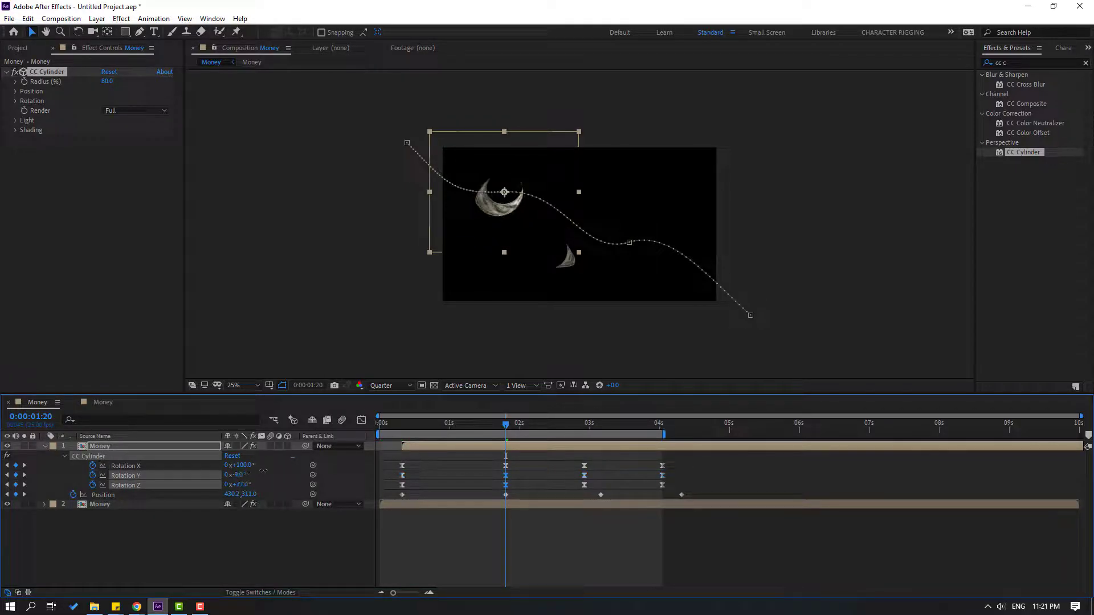
pyautogui.moveTo(418, 426); pyautogui.dragTo(584, 423)
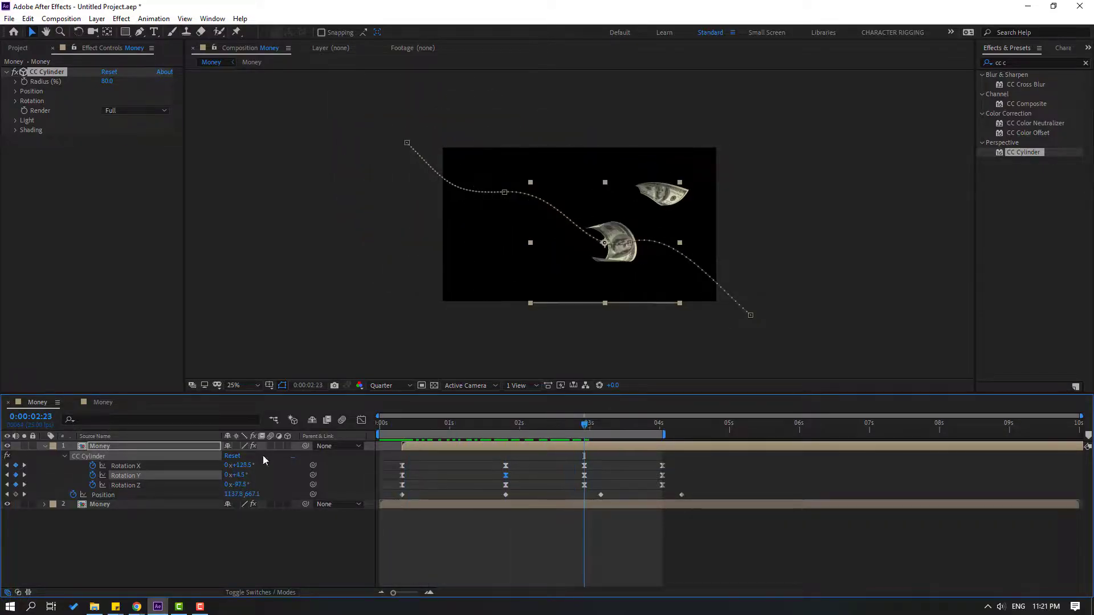
pyautogui.click(606, 466)
pyautogui.click(584, 466)
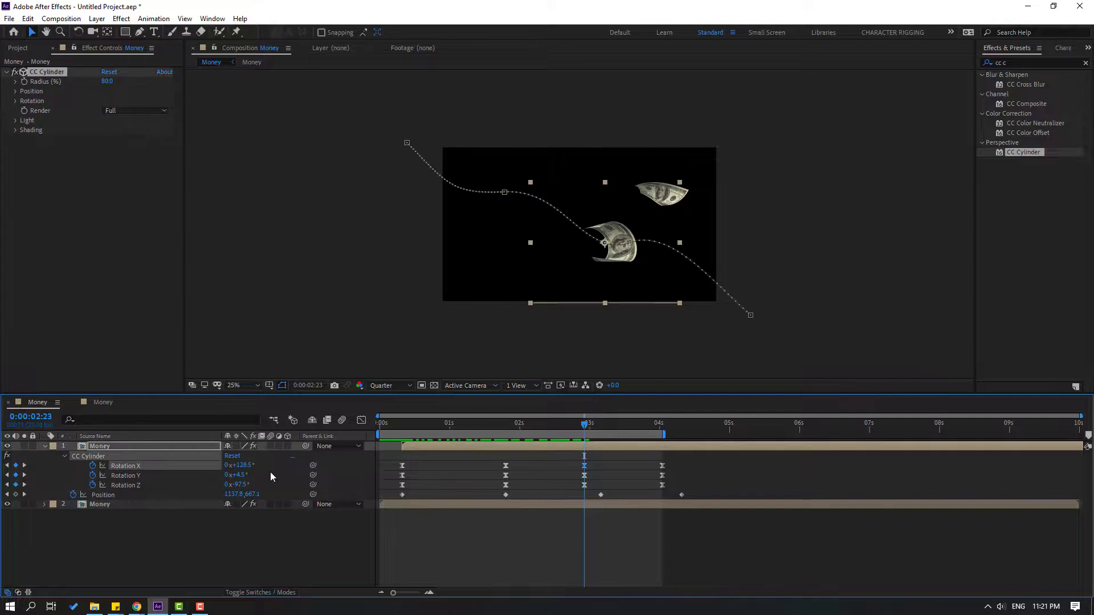
pyautogui.moveTo(241, 476); pyautogui.dragTo(263, 466)
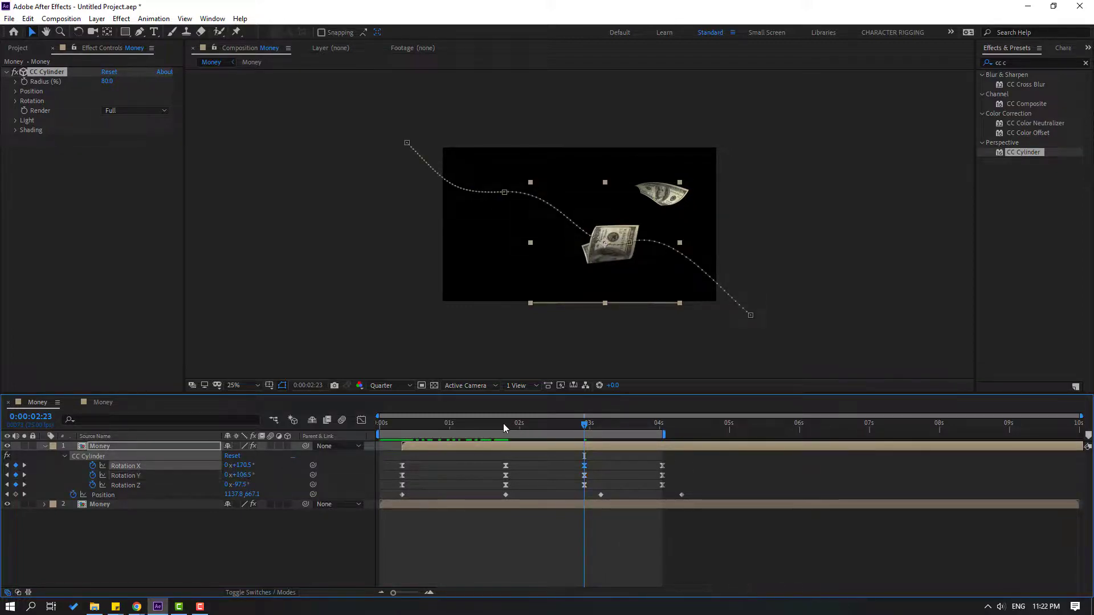
pyautogui.moveTo(504, 427); pyautogui.dragTo(663, 433)
pyautogui.click(237, 390)
pyautogui.click(238, 412)
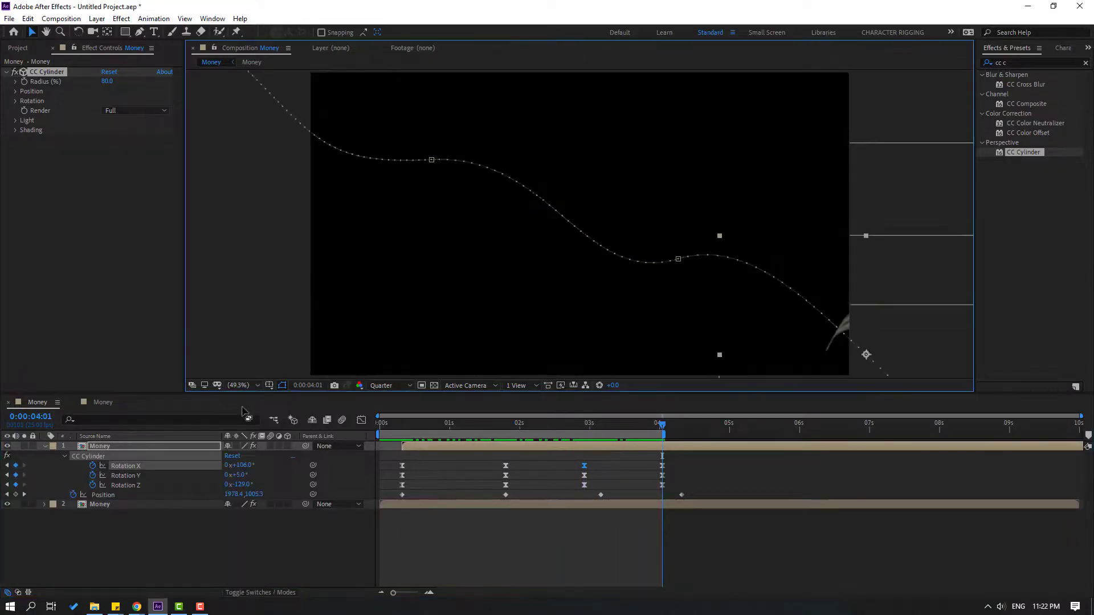
pyautogui.press('space')
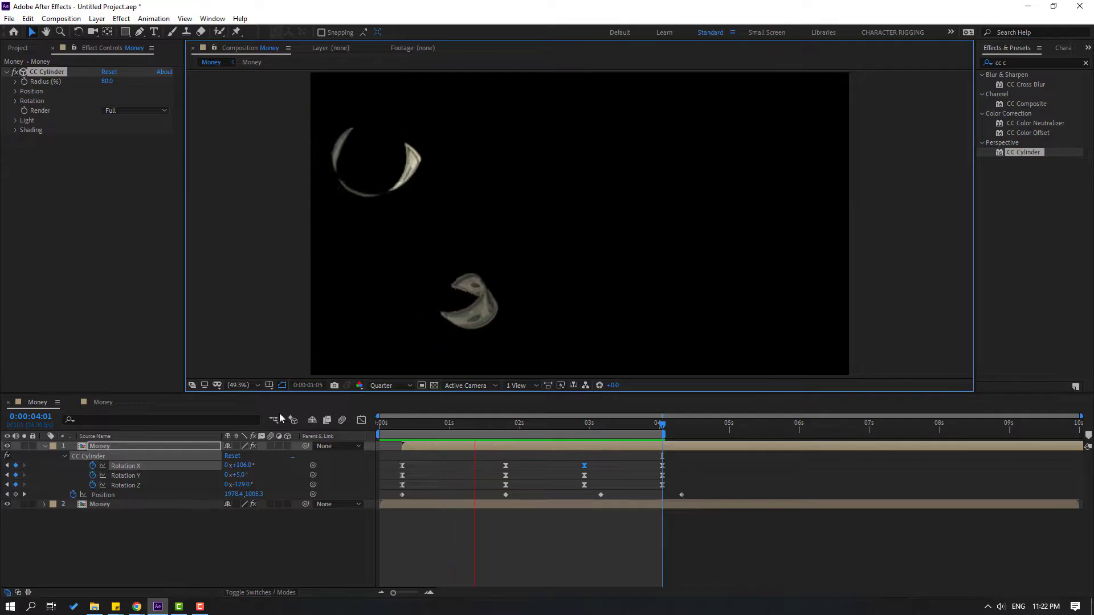
pyautogui.click(494, 425)
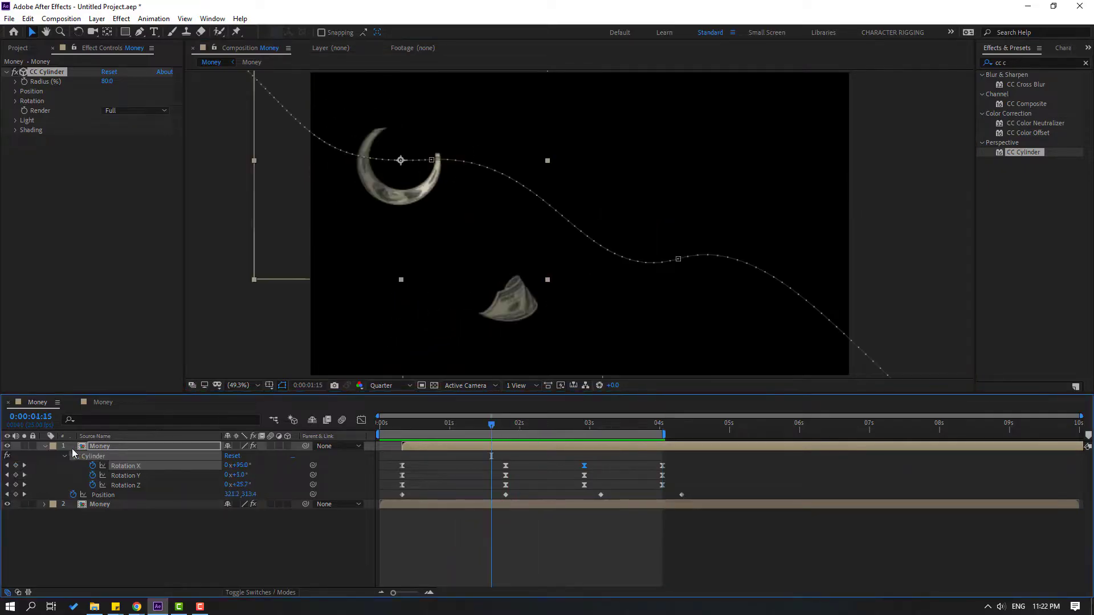
pyautogui.click(447, 425)
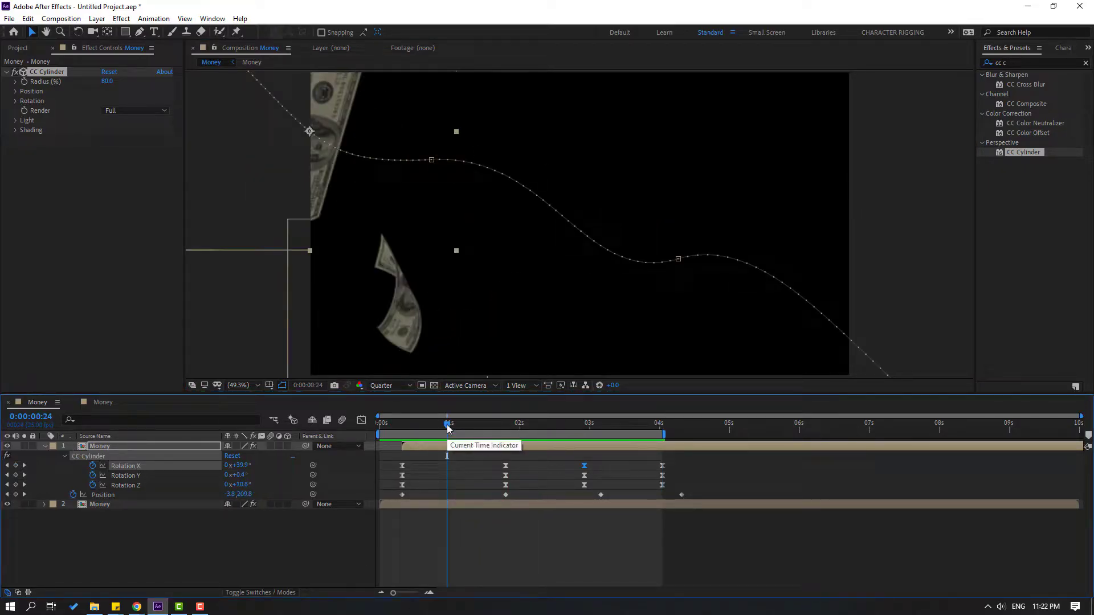
pyautogui.moveTo(447, 425); pyautogui.dragTo(540, 425)
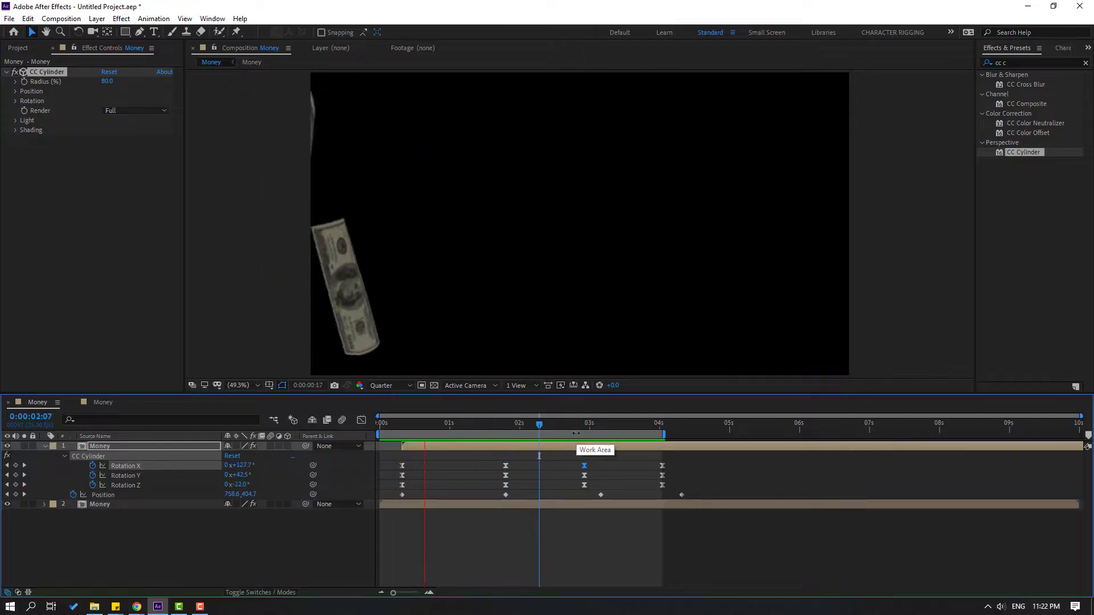